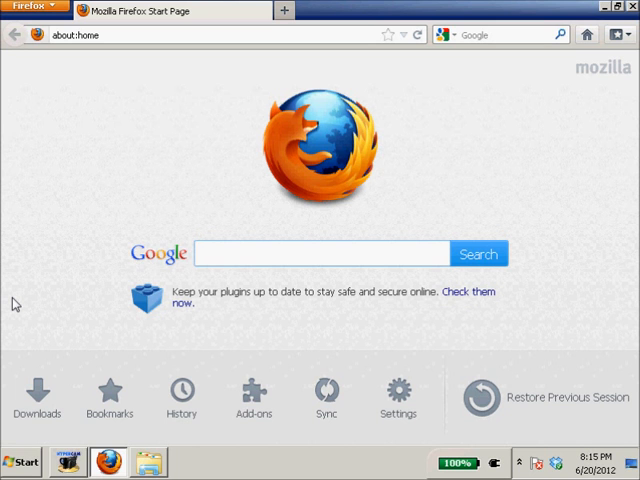
text(Game Make)
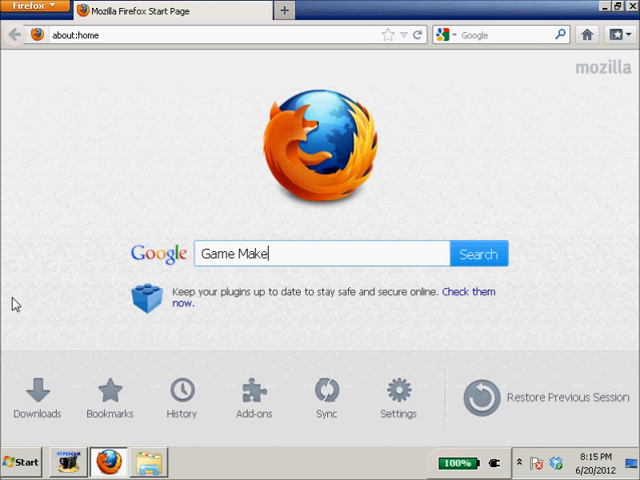
text(r)
Search Google for 'game maker 8.1 download', reach the YoYo Games page and download GameMaker 8.1 Lite.
key(Return)
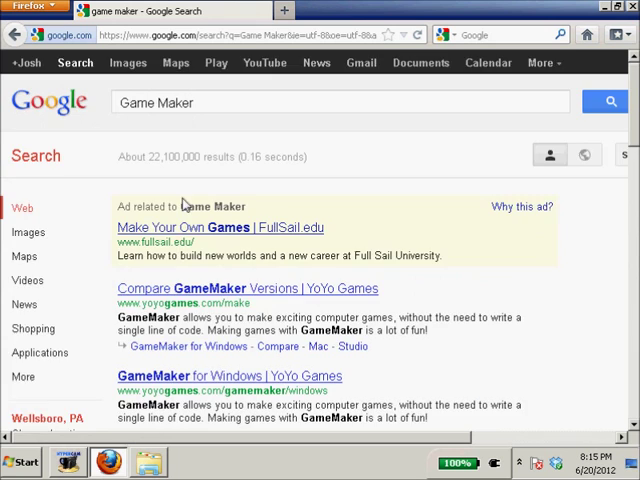
scroll(273, 104, down, 2)
scroll(273, 104, up, 2)
click(244, 104)
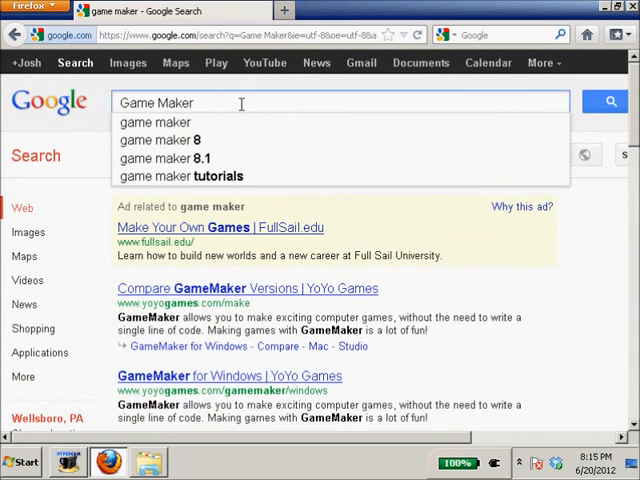
click(166, 141)
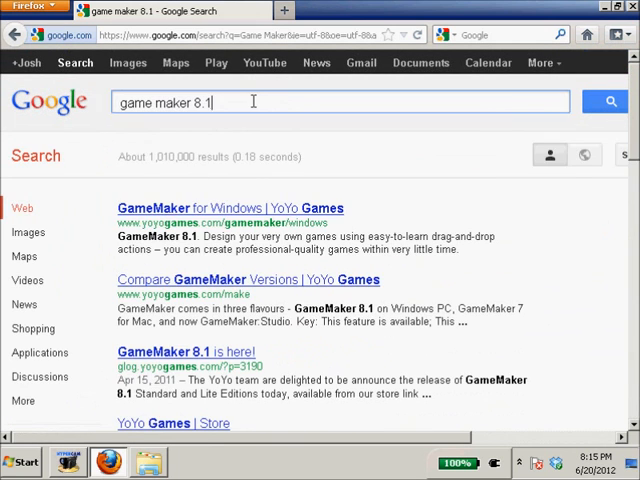
click(253, 103)
text(dow)
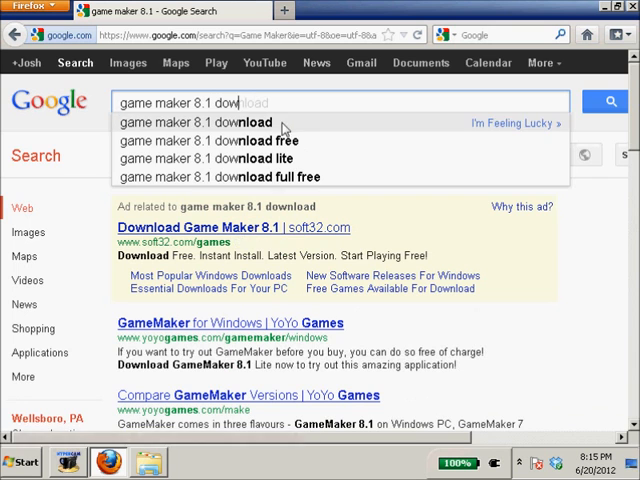
click(281, 125)
scroll(387, 311, down, 1)
click(254, 233)
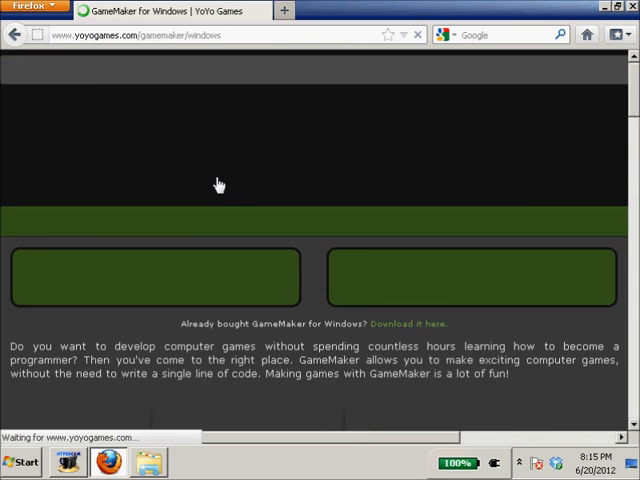
scroll(297, 264, down, 2)
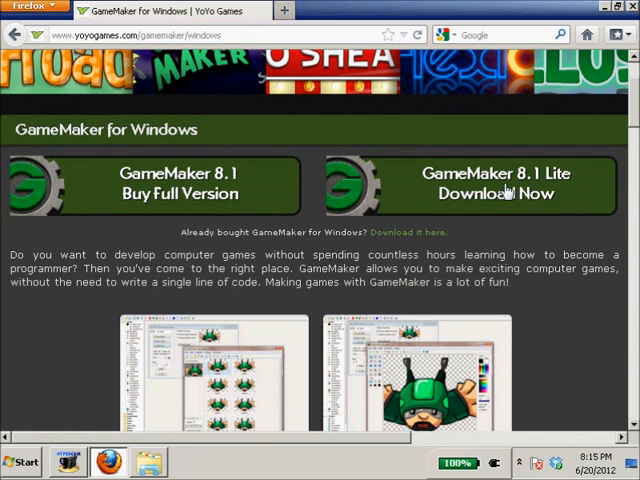
click(438, 196)
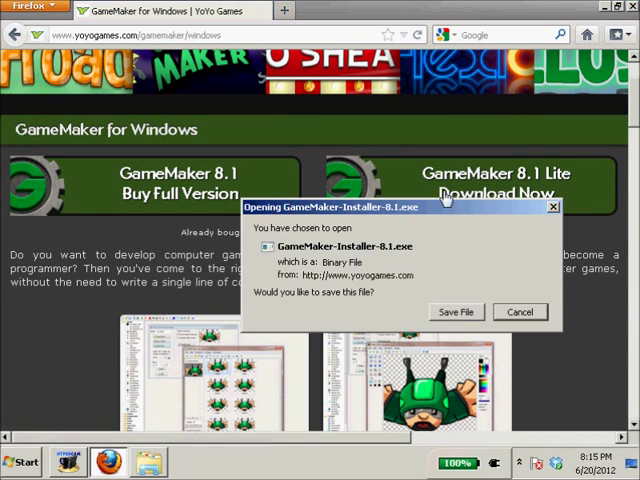
Save GameMaker-Installer-8.1.exe to disk and run it from the downloads list.
click(453, 317)
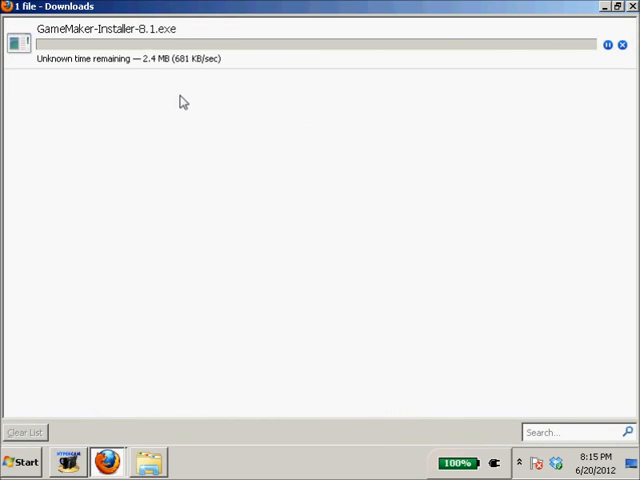
click(139, 62)
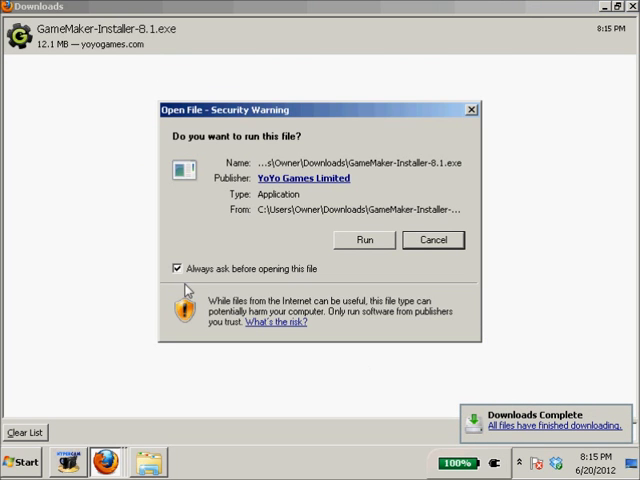
click(184, 269)
click(366, 242)
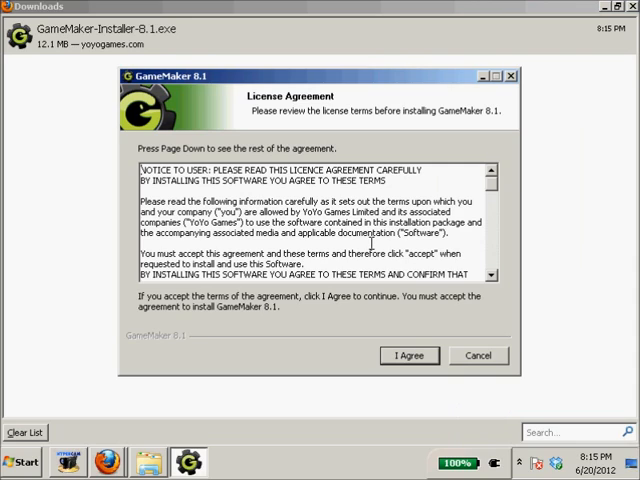
Accept the license and install GameMaker 8.1 with default components and folder, then finish.
click(414, 360)
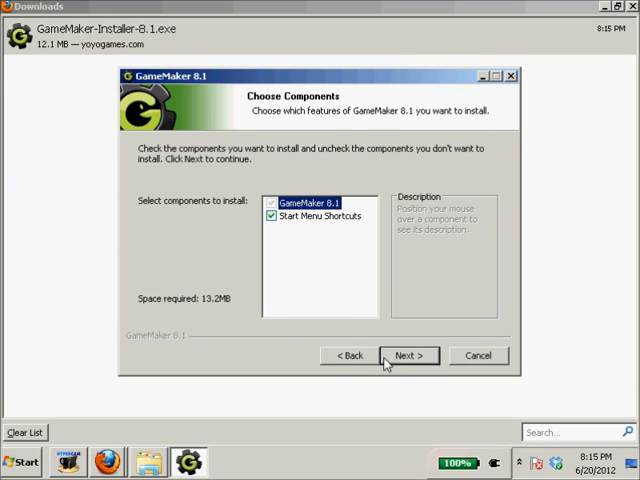
click(419, 357)
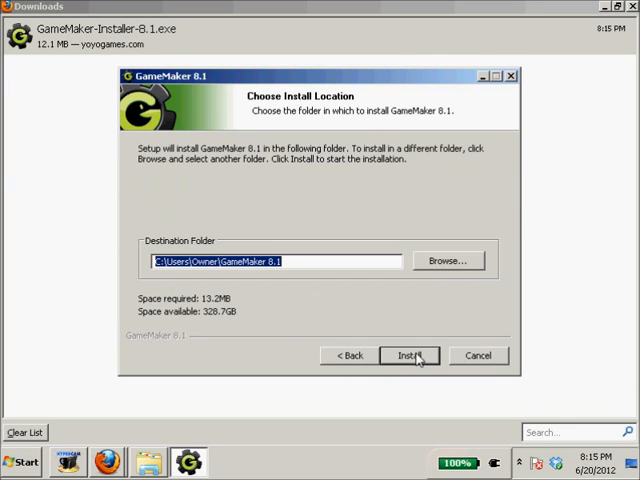
click(409, 357)
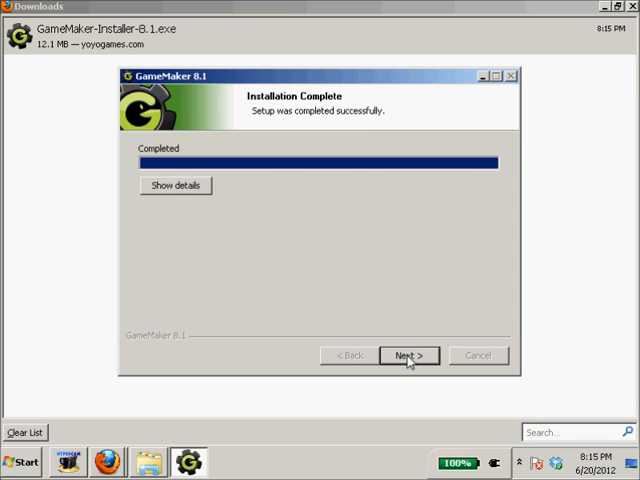
click(409, 357)
click(424, 362)
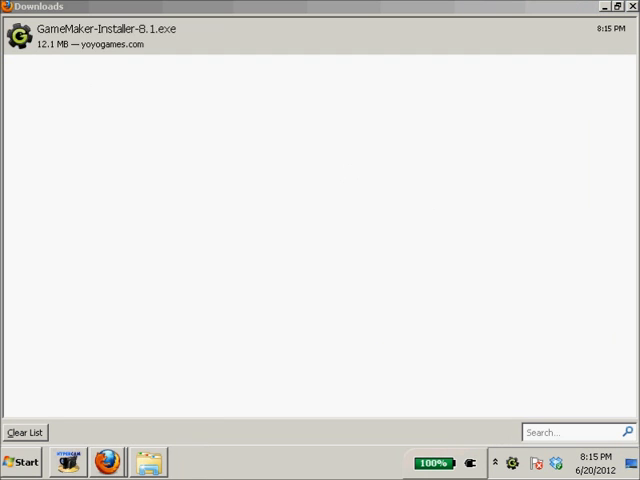
Confirm the beta update channel, dismiss the Lite welcome screen and hide the tutorial panel.
click(291, 261)
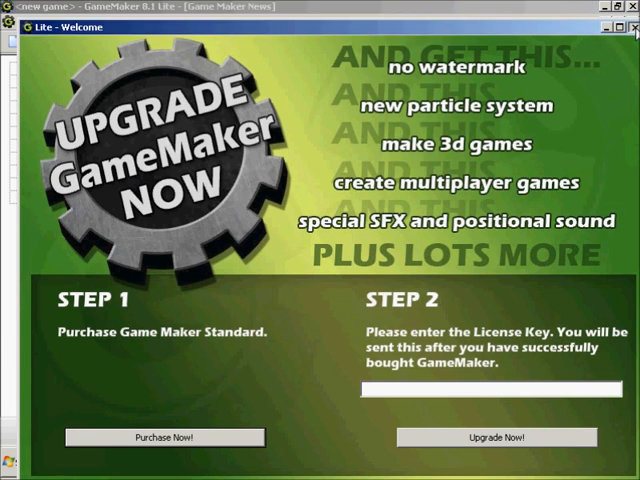
click(632, 28)
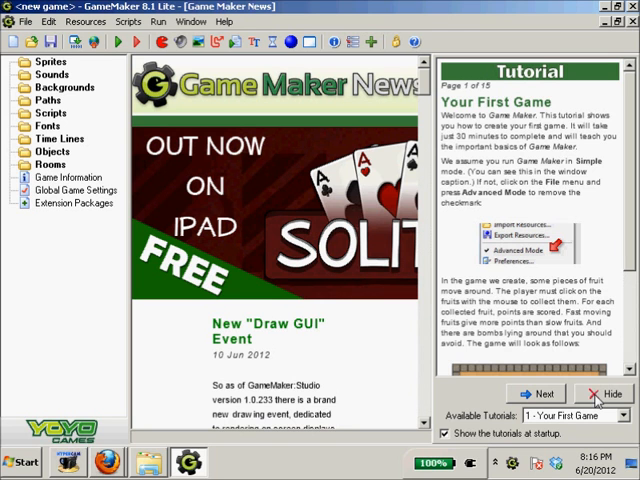
click(598, 400)
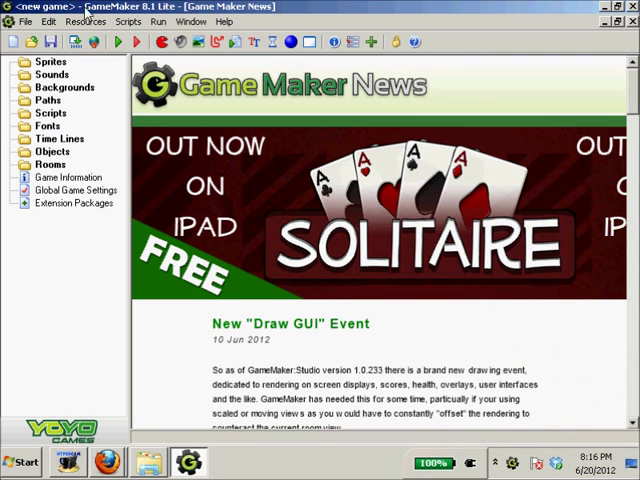
click(25, 21)
click(314, 26)
Launch Paint and set the image attributes to a 32×32 pixel canvas.
click(14, 466)
click(20, 272)
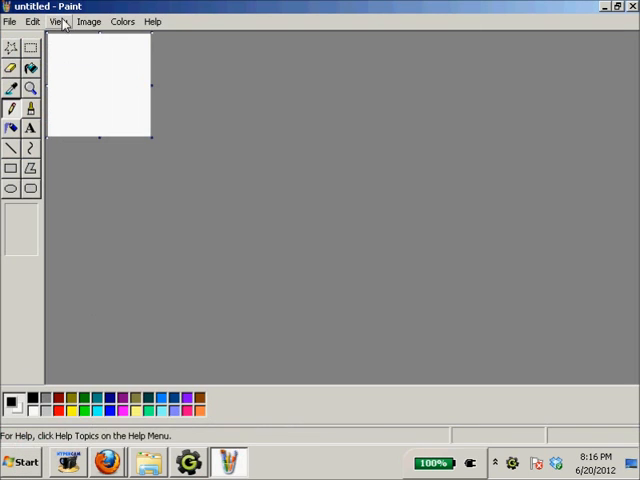
click(84, 22)
click(115, 78)
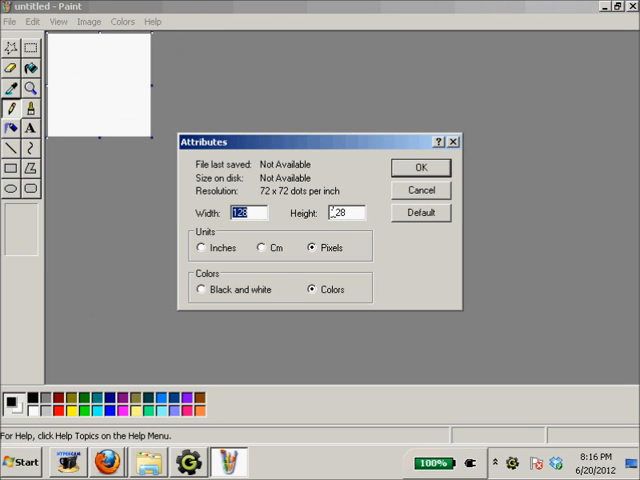
text(64)
key(BackSpace)
key(BackSpace)
text(32)
double_click(340, 213)
text(32)
click(421, 167)
Zoom in and draw two corner-to-corner diagonal lines forming a black X.
click(30, 88)
click(60, 45)
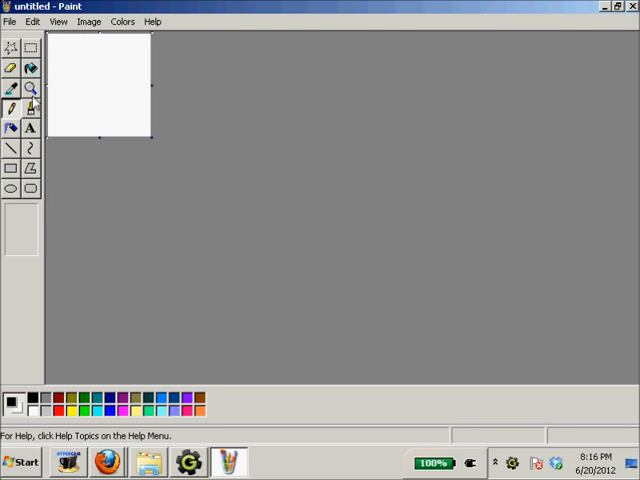
click(30, 108)
drag(94, 41, 84, 43)
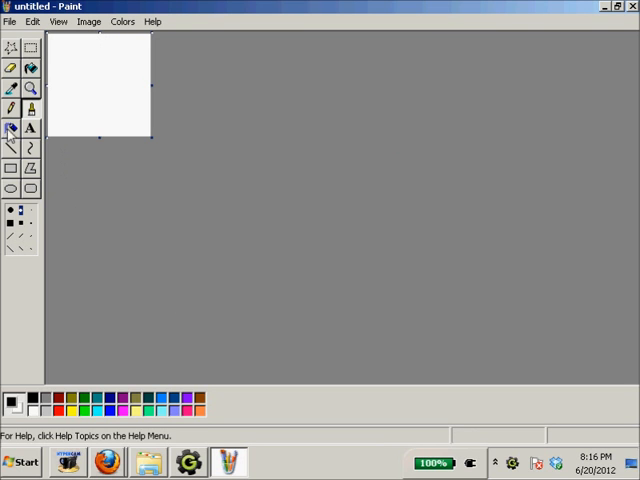
click(10, 148)
drag(149, 134, 47, 32)
drag(150, 34, 21, 154)
Flood-fill the four triangles of the X light gray and begin saving the tile.
click(31, 69)
click(43, 400)
click(109, 104)
click(130, 85)
click(91, 48)
click(66, 86)
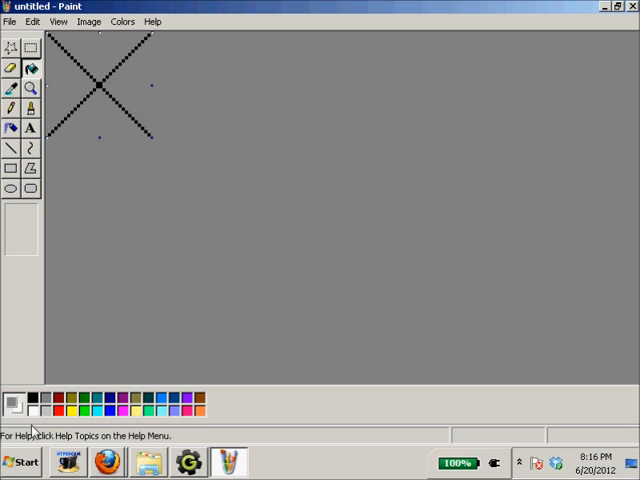
click(104, 121)
click(68, 82)
click(92, 60)
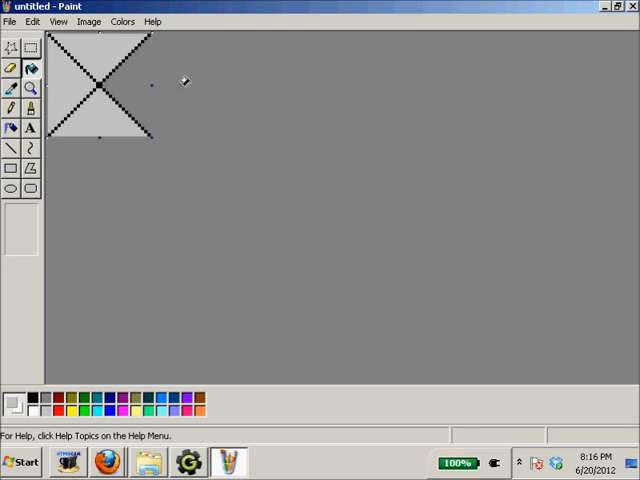
click(130, 85)
click(10, 22)
click(64, 66)
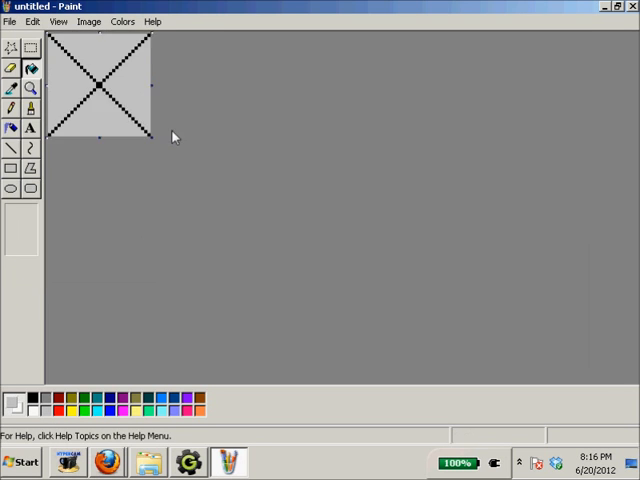
Save the X tile to the Desktop as Wall.
click(185, 54)
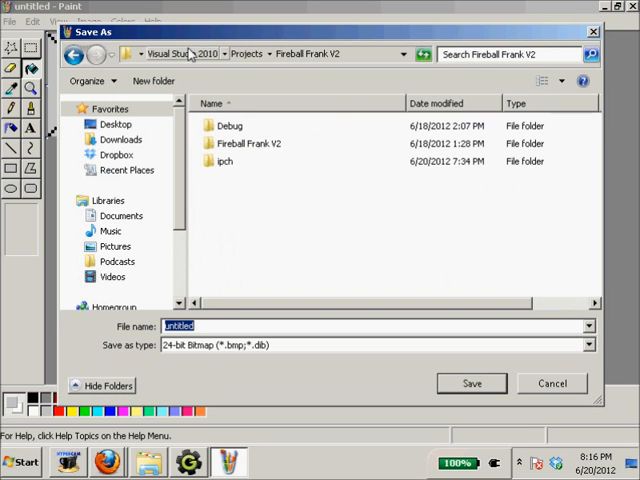
click(157, 54)
click(112, 124)
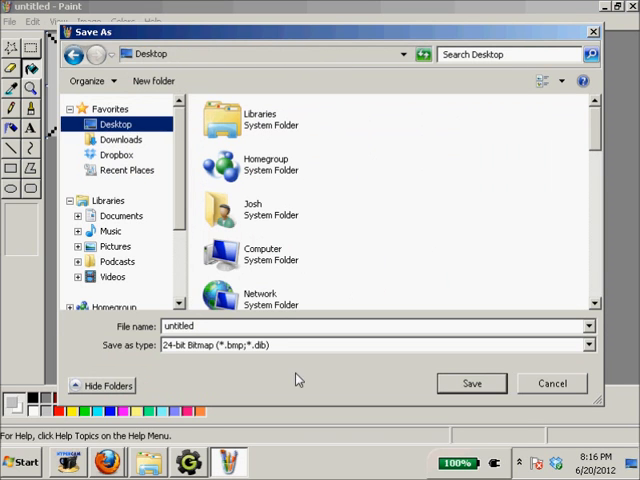
text(Wall)
key(Return)
Resize the canvas to 32×64 and erase the old X picture.
click(82, 21)
click(165, 77)
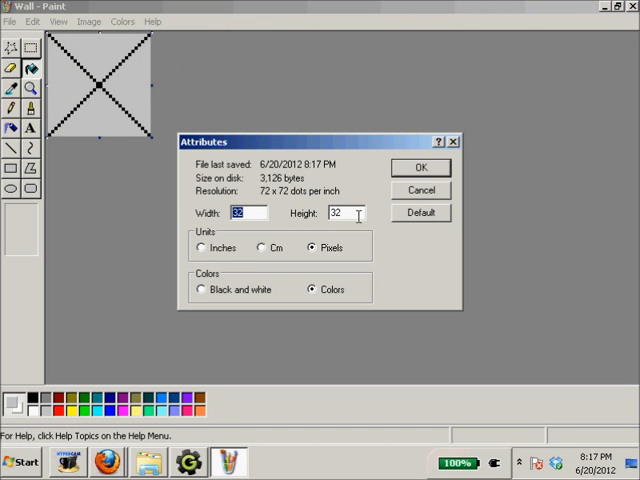
key(Tab)
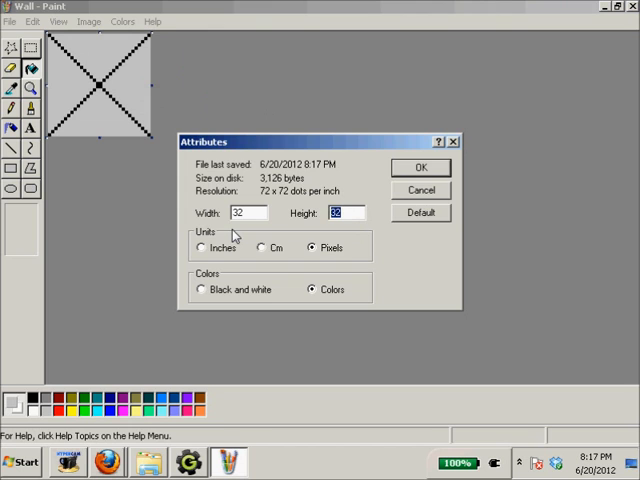
text(64)
key(Return)
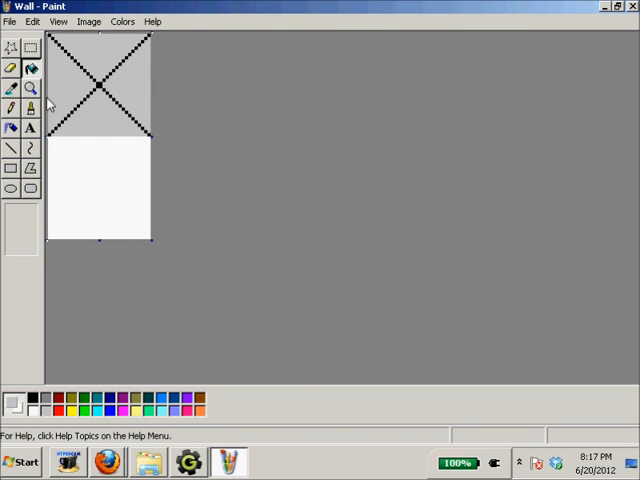
click(31, 47)
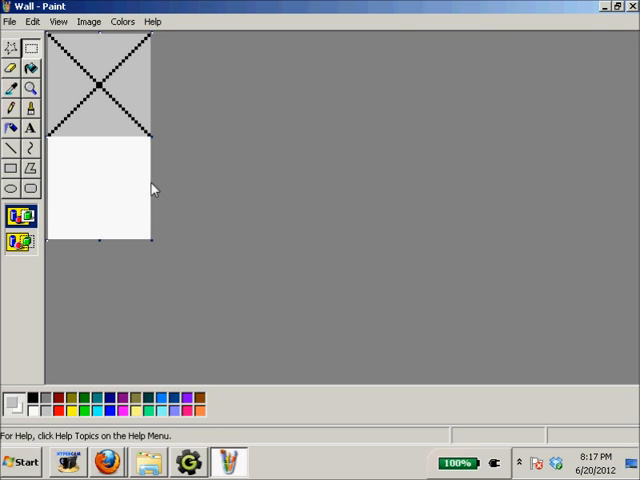
drag(150, 184, 47, 33)
key(Delete)
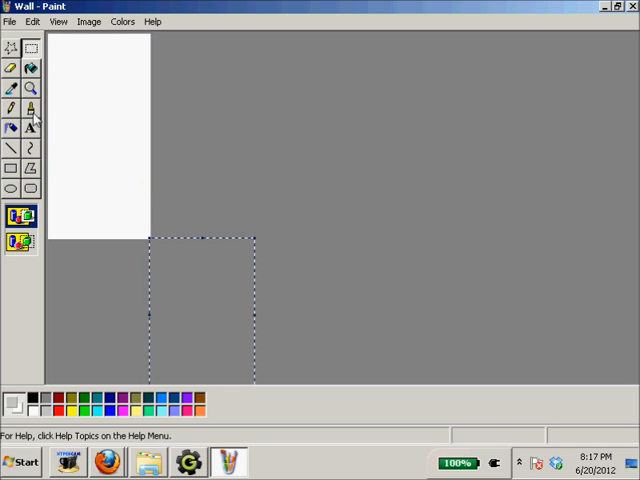
Paint a green stick figure with head, body, arms and legs, and fill the head green.
click(31, 108)
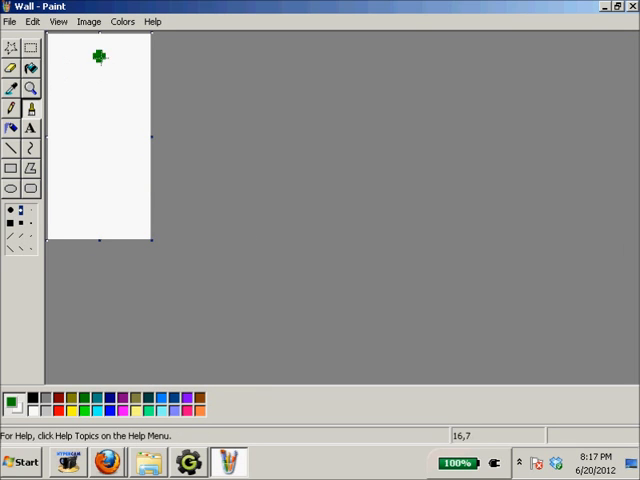
mouse_move(108, 48)
mouse_down()
mouse_move(93, 110)
mouse_move(96, 186)
mouse_move(121, 236)
mouse_up()
mouse_move(96, 186)
mouse_down()
mouse_move(72, 200)
mouse_move(58, 236)
mouse_up()
drag(97, 143, 136, 118)
drag(93, 138, 50, 130)
click(57, 165)
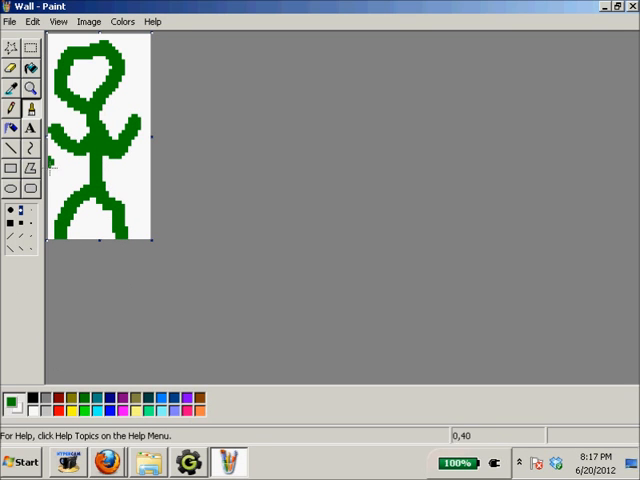
click(30, 68)
click(86, 64)
Add two black eyes and a smile to the figure's head.
click(32, 398)
click(31, 107)
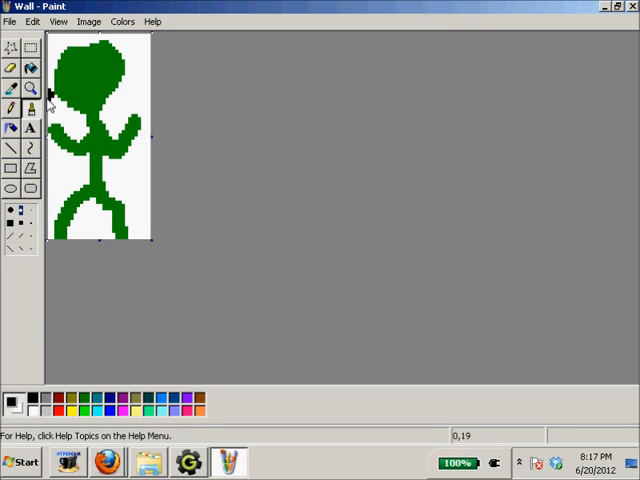
click(73, 62)
click(96, 60)
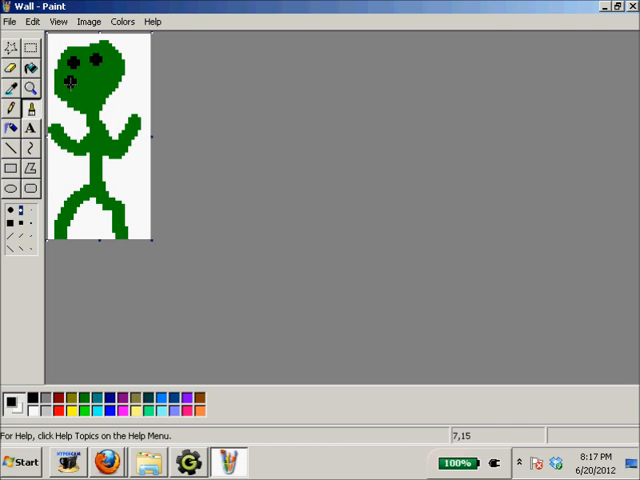
drag(66, 80, 100, 82)
Save the drawing as Bill and close Paint to return to GameMaker.
click(11, 23)
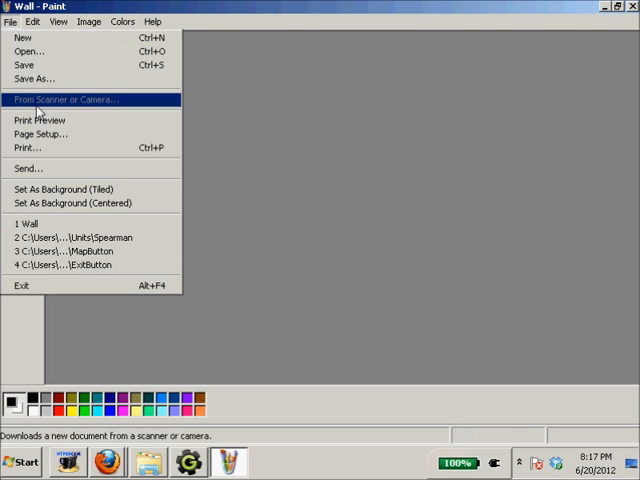
click(44, 80)
text(Bill)
key(Return)
click(631, 6)
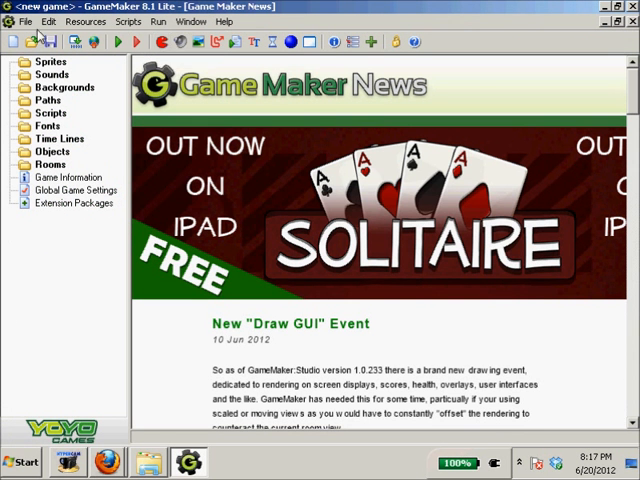
Create a sprite from the Bill image on the Desktop and name it Player.
click(68, 24)
click(100, 39)
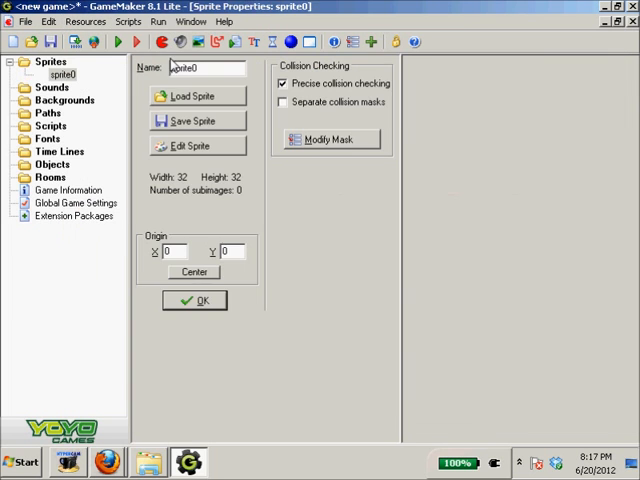
click(193, 101)
click(68, 160)
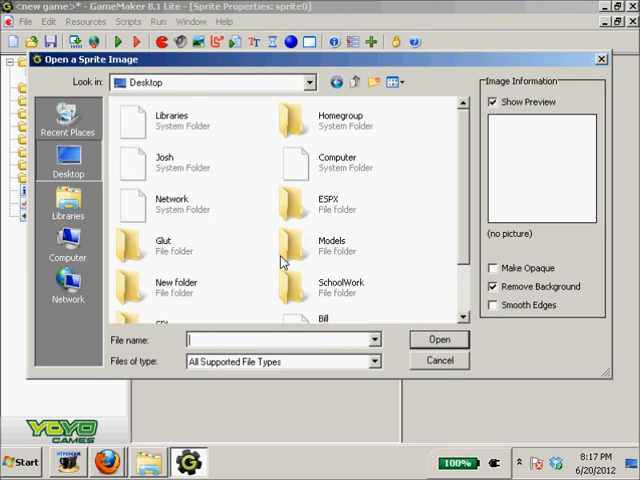
scroll(459, 230, down, 2)
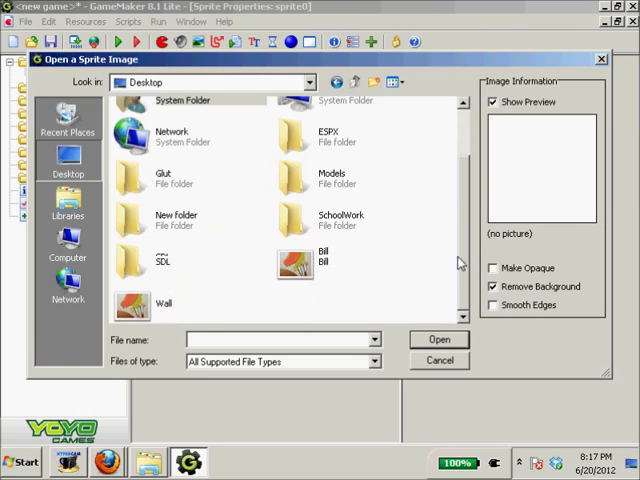
double_click(327, 269)
drag(197, 69, 72, 57)
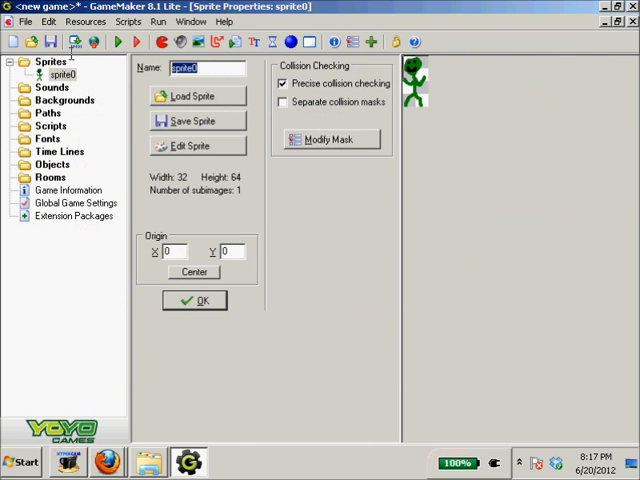
text(Ol)
key(BackSpace)
key(BackSpace)
text(Player)
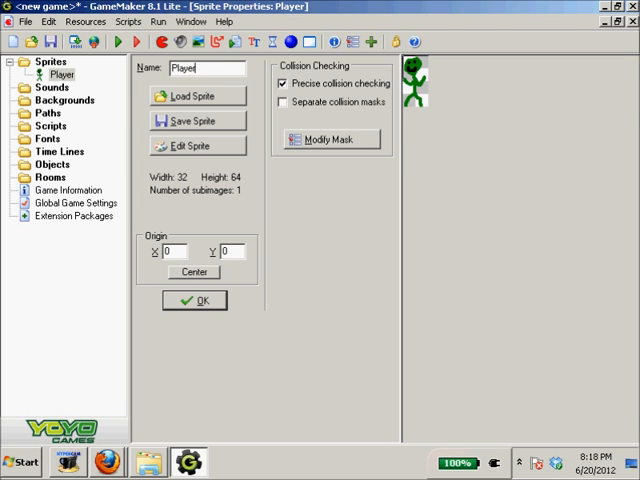
key(Return)
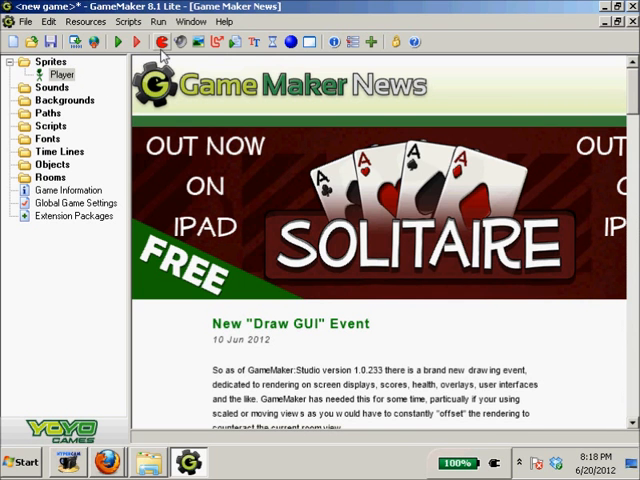
Create a second sprite from Wall.bmp on the Desktop and name it Wall.
click(161, 42)
click(217, 94)
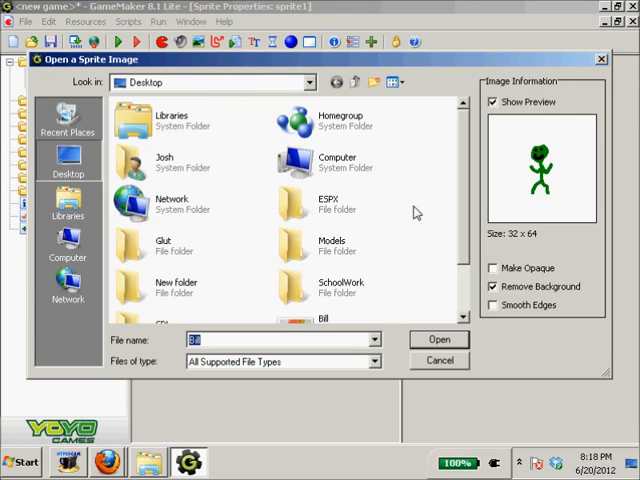
click(463, 317)
click(183, 318)
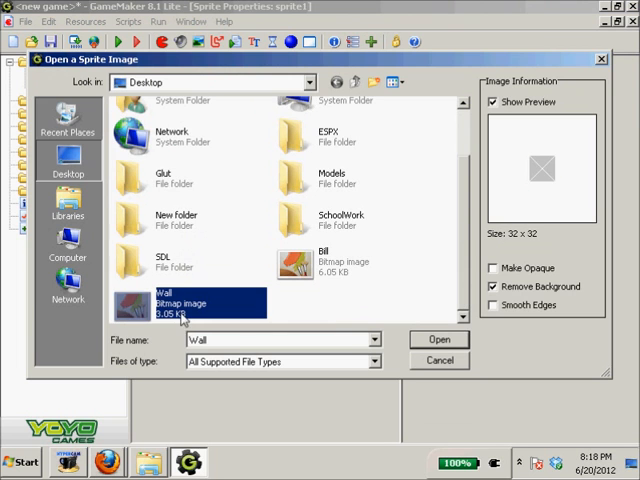
click(439, 339)
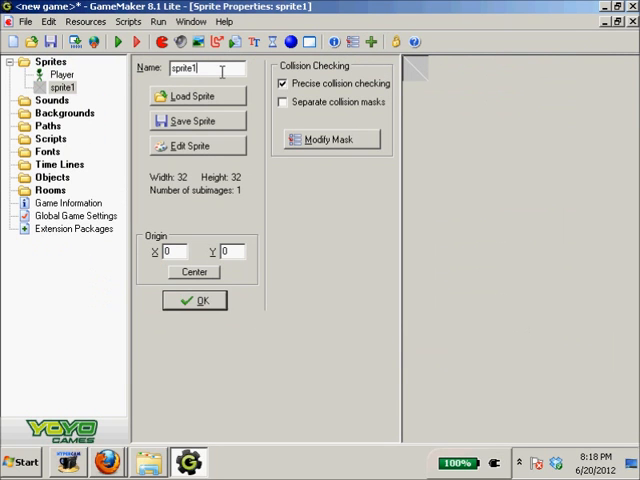
double_click(222, 71)
text(Wall)
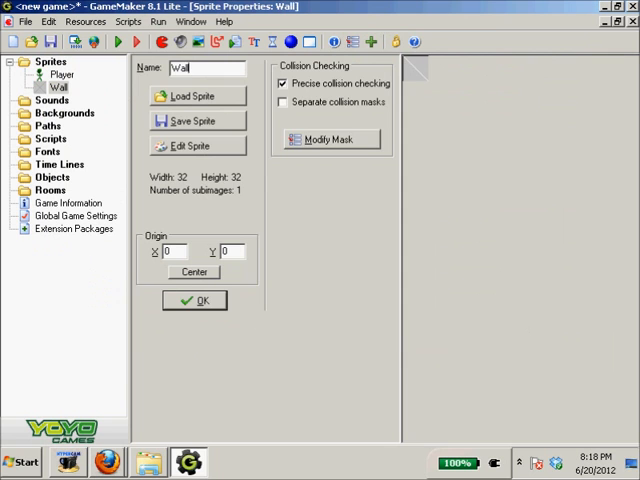
key(Return)
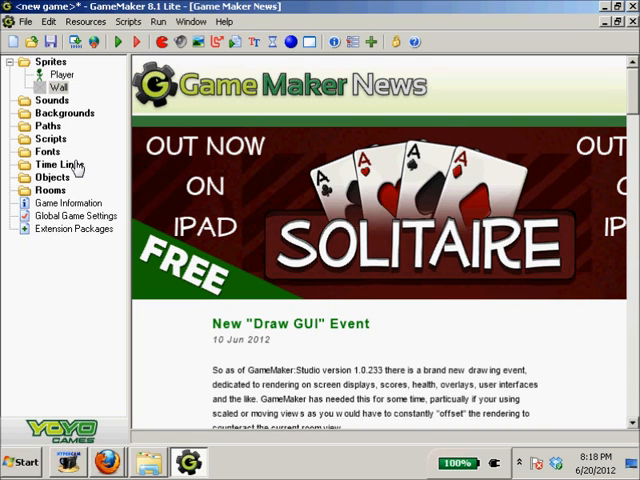
Create an object named Player using the Player sprite and mark it Solid.
click(291, 42)
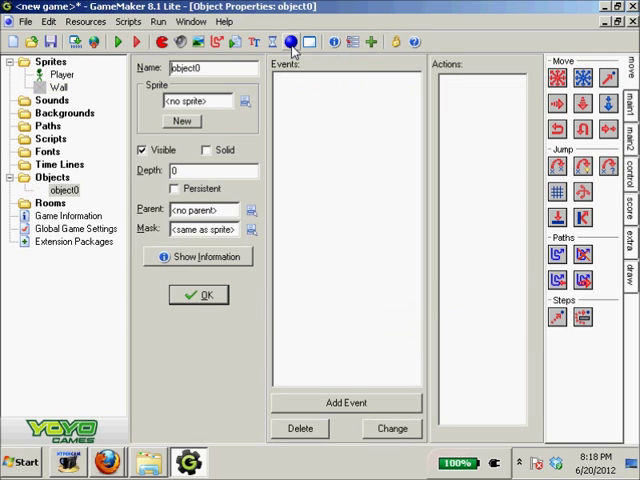
double_click(222, 69)
text(Player)
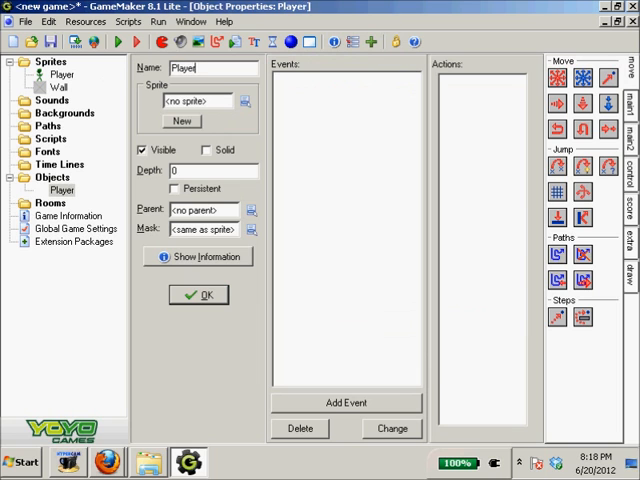
click(245, 102)
click(258, 124)
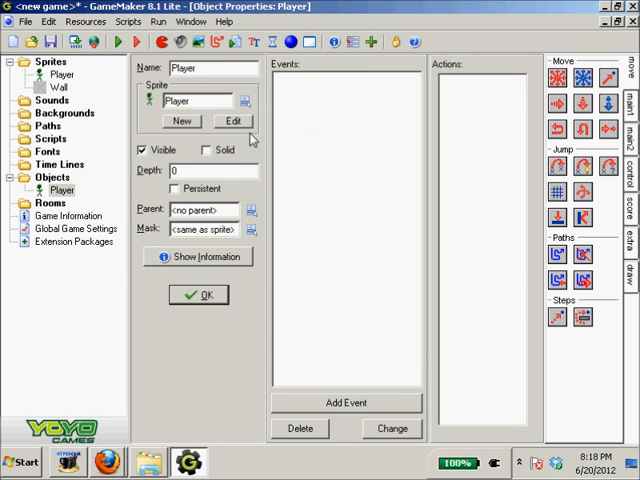
click(206, 151)
Add keyboard events for the Left, Up and Right arrow keys to Player.
click(358, 403)
click(269, 276)
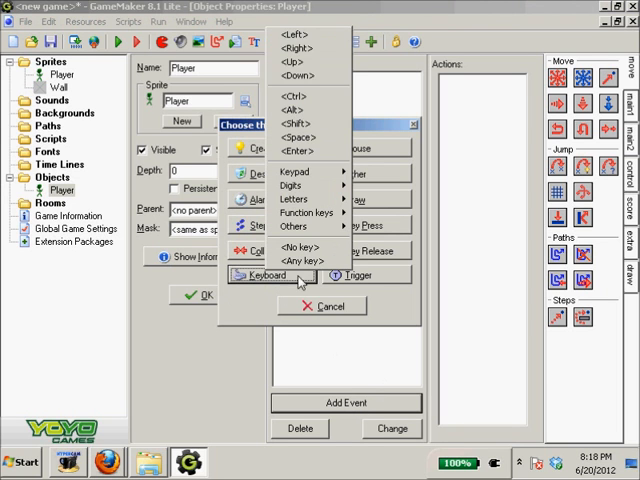
click(300, 37)
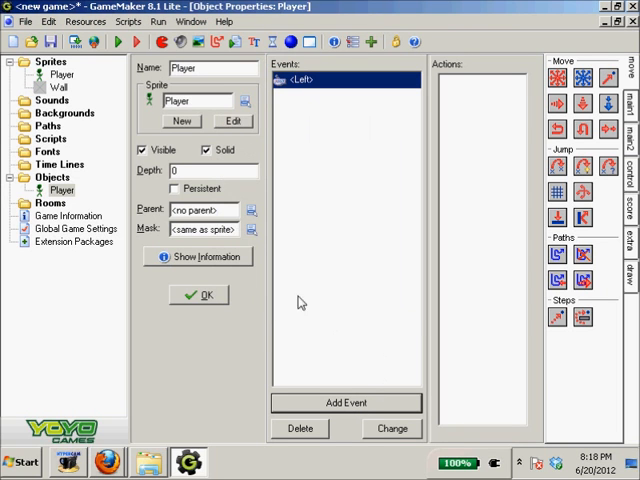
click(345, 401)
click(255, 276)
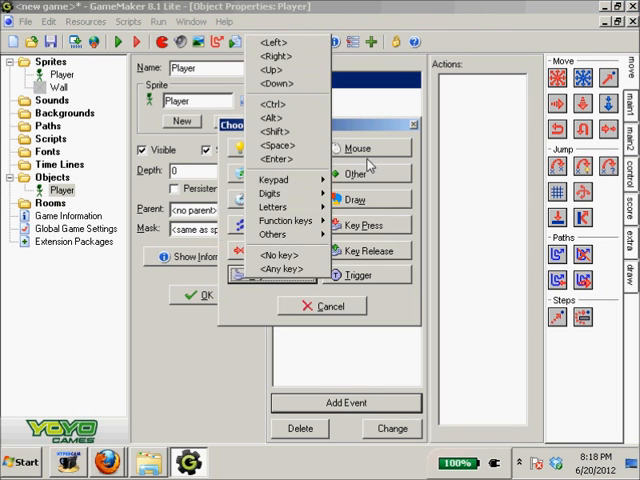
click(287, 58)
click(340, 403)
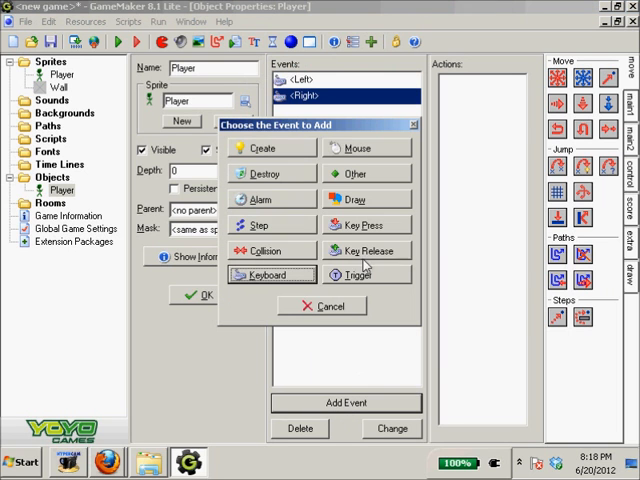
click(269, 276)
click(304, 63)
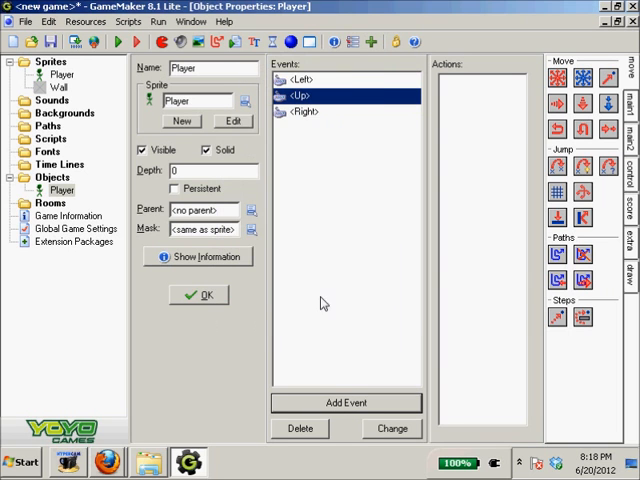
Add the Down arrow and <no key> keyboard events to Player.
click(333, 405)
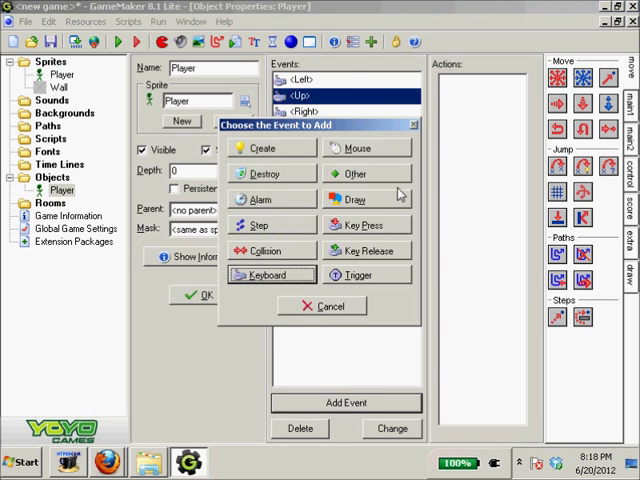
click(270, 275)
click(309, 75)
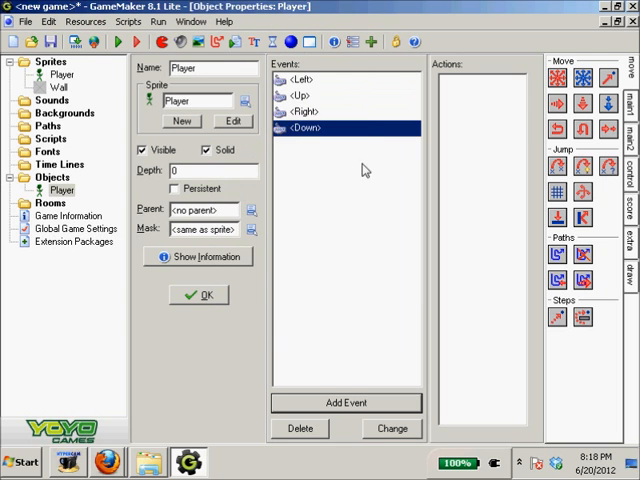
click(303, 95)
click(303, 130)
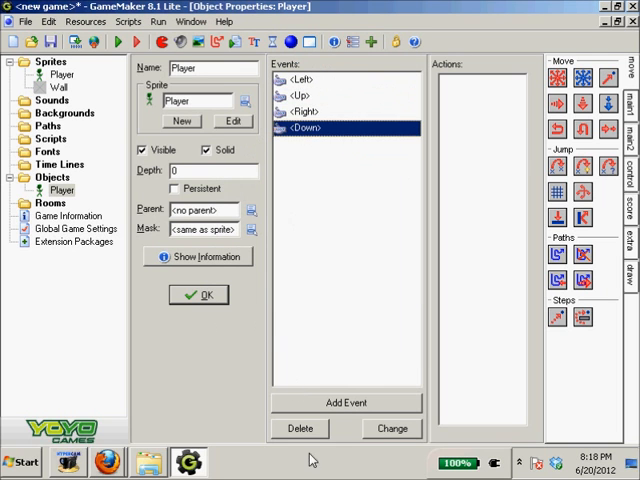
click(331, 403)
click(282, 276)
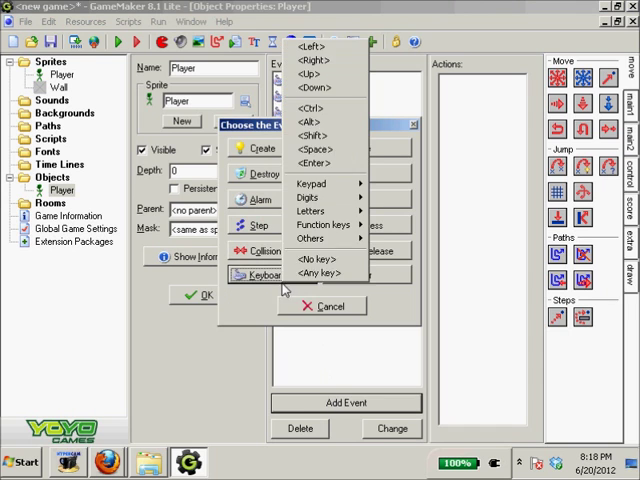
click(334, 262)
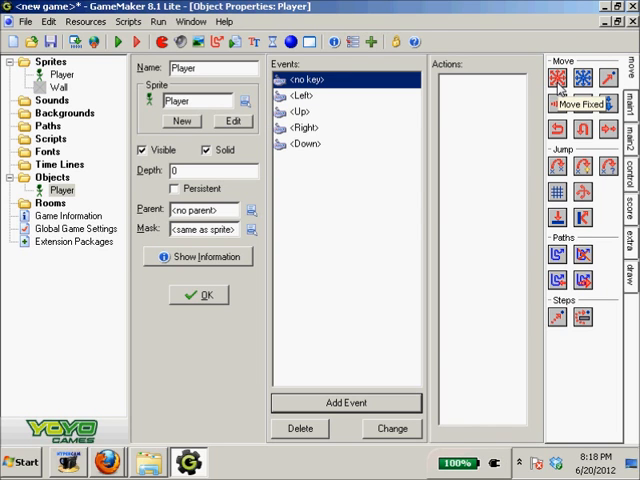
Give the <no key> event a Move Fixed action that stops the Player.
drag(558, 80, 480, 85)
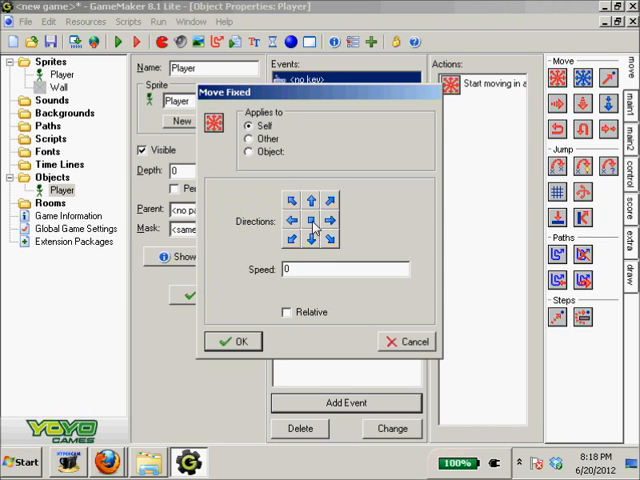
click(313, 224)
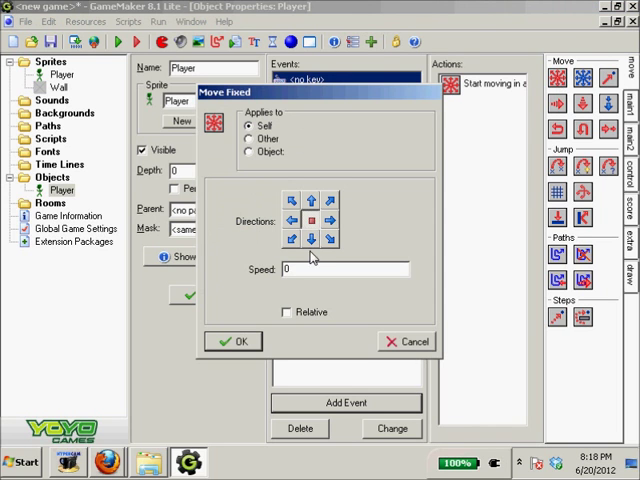
click(236, 343)
Give the Left event a Move Fixed action heading left at speed 5.
click(306, 98)
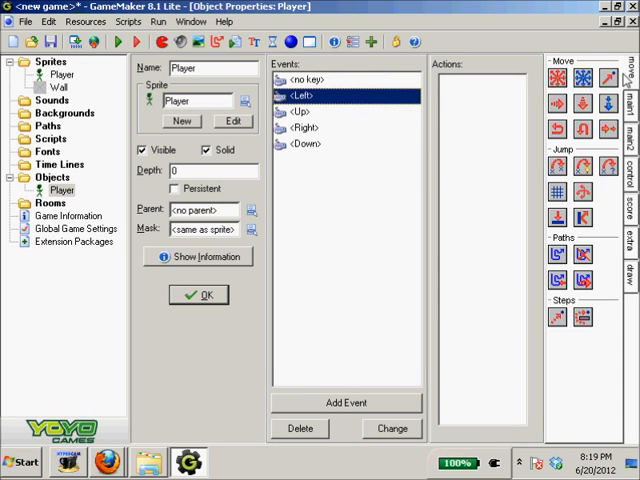
click(630, 105)
click(630, 138)
click(631, 172)
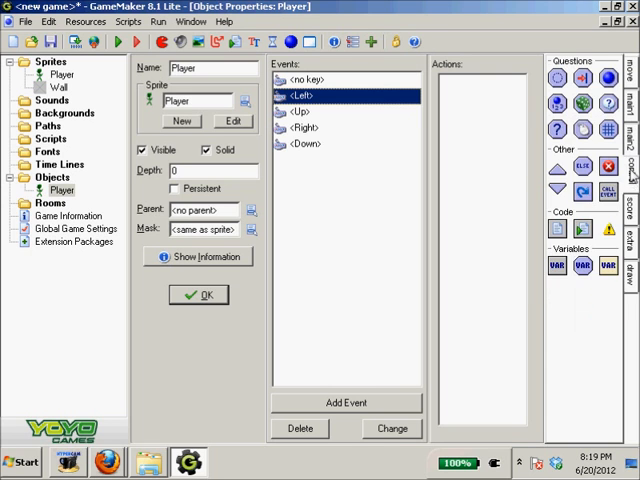
click(630, 208)
click(630, 240)
click(630, 271)
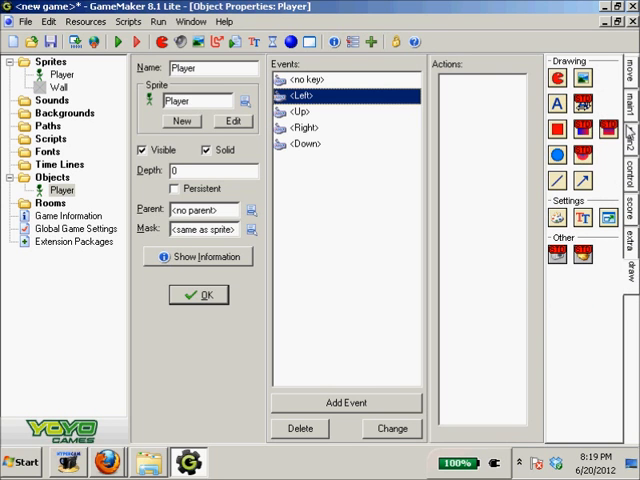
click(630, 72)
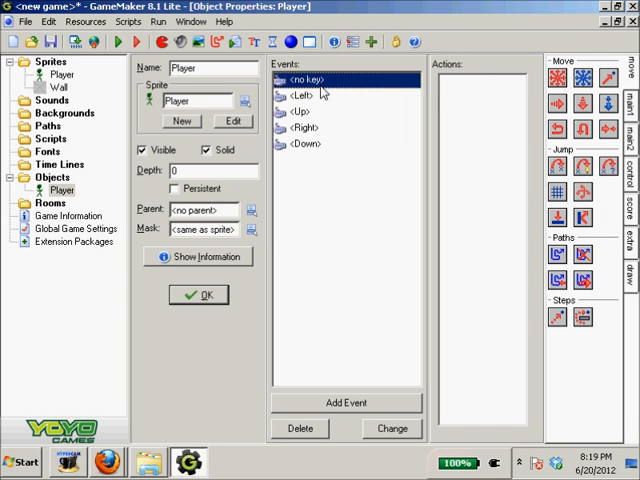
drag(557, 80, 480, 90)
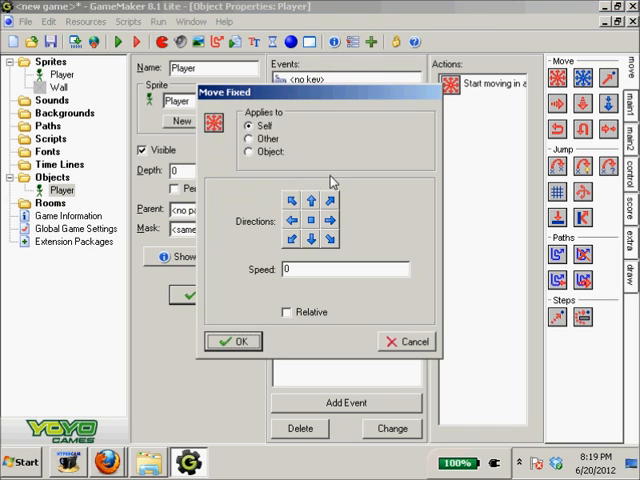
click(287, 222)
double_click(326, 271)
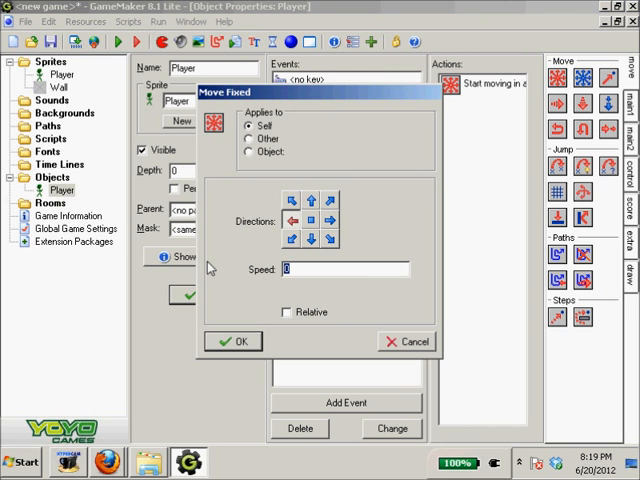
text(5)
key(Return)
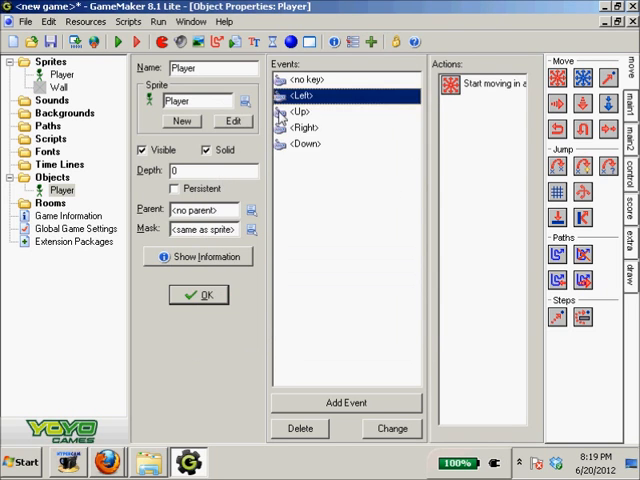
Give the Up, Right and Down events Move Fixed actions in their matching directions.
click(283, 112)
drag(557, 80, 526, 107)
click(311, 201)
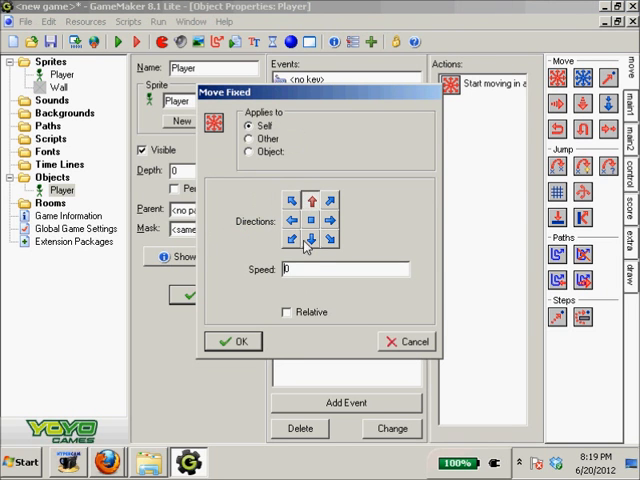
key(Return)
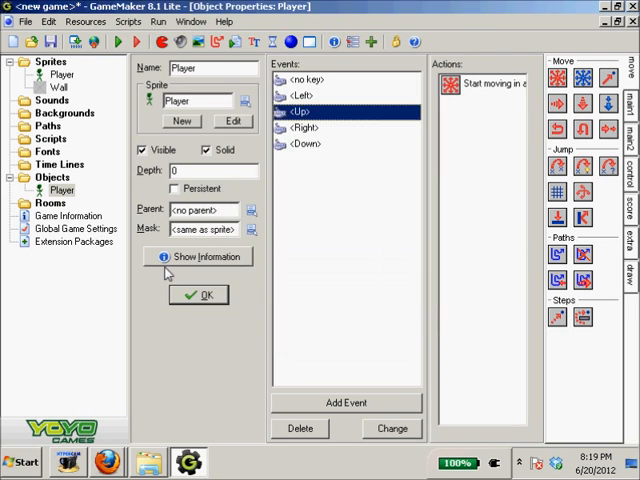
click(317, 128)
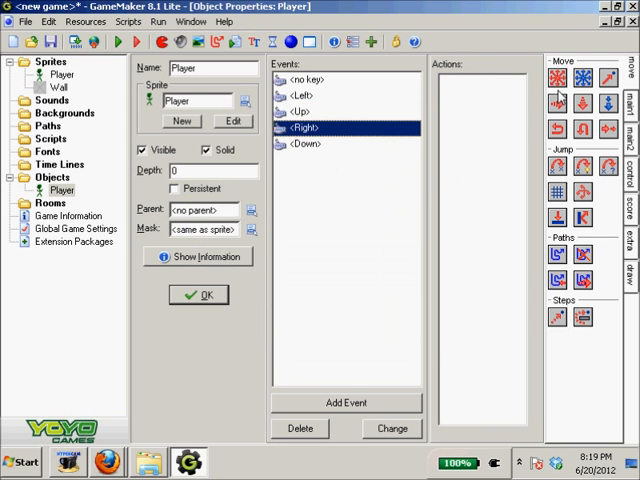
drag(557, 80, 480, 100)
click(330, 220)
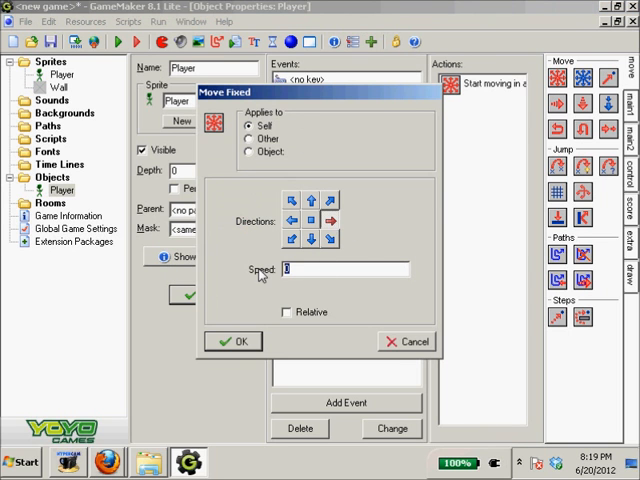
key(Return)
click(300, 145)
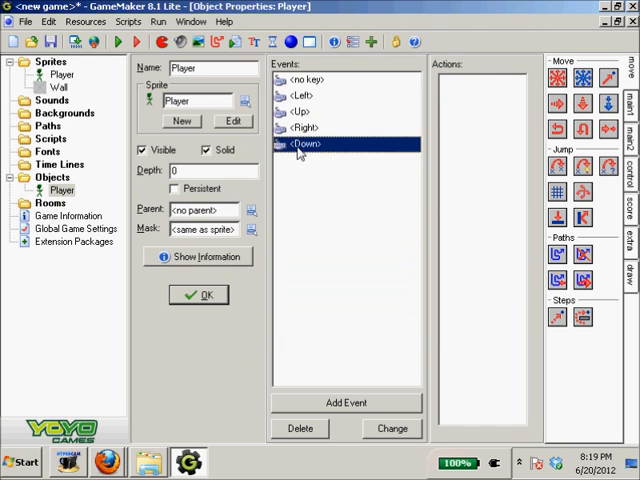
drag(560, 78, 480, 90)
click(312, 240)
key(Return)
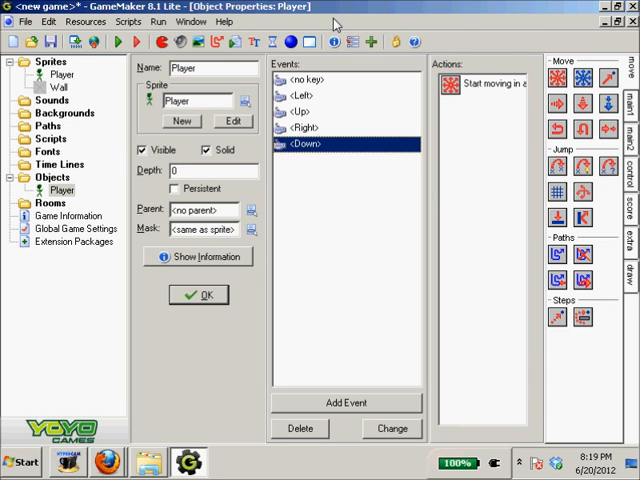
Create room0 and place one Player instance on its grid.
click(311, 42)
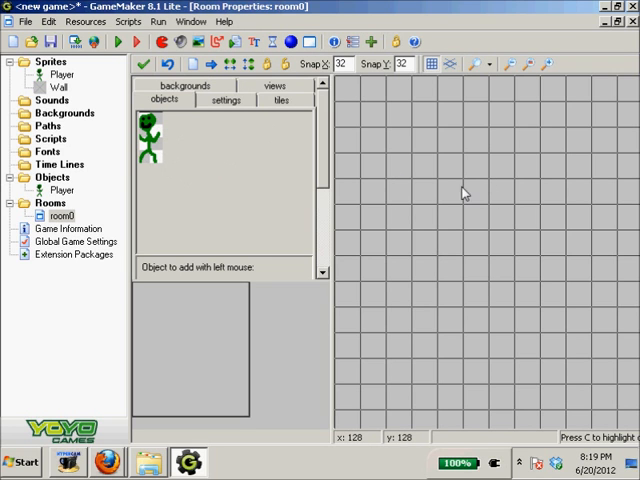
click(450, 216)
click(120, 42)
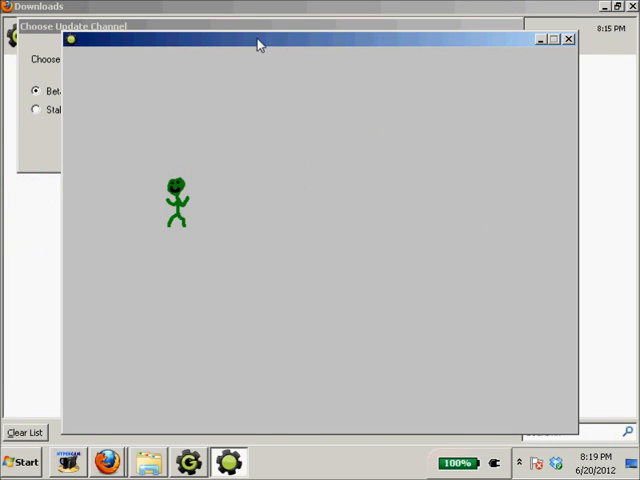
drag(258, 44, 250, 22)
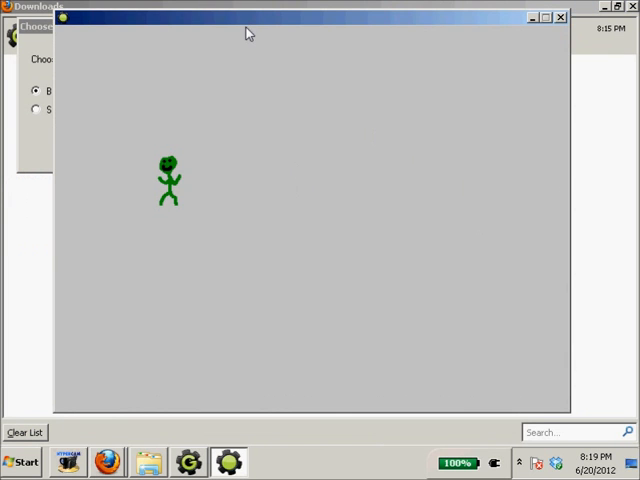
key(Right)
key(Left)
key(Up)
key(Down)
key(Right)
key(Left)
key(Up)
key(Right)
key(Down)
key(Up)
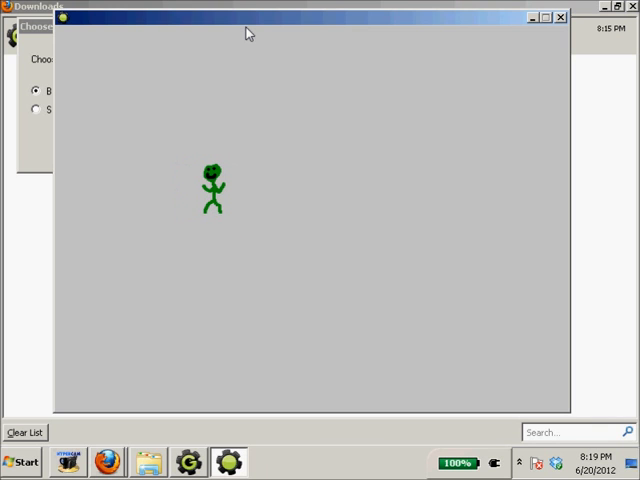
click(22, 29)
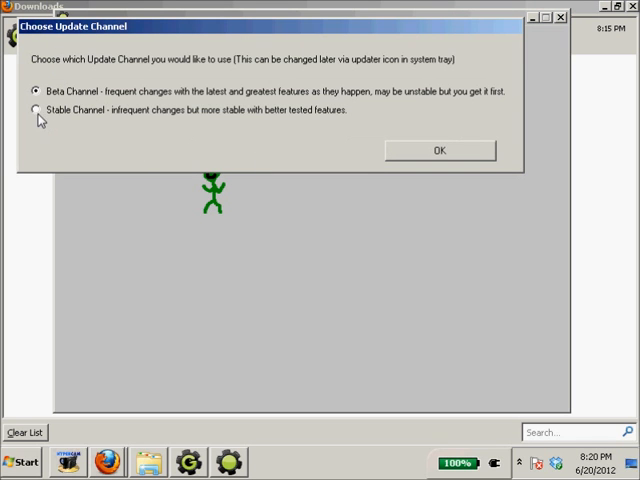
click(456, 156)
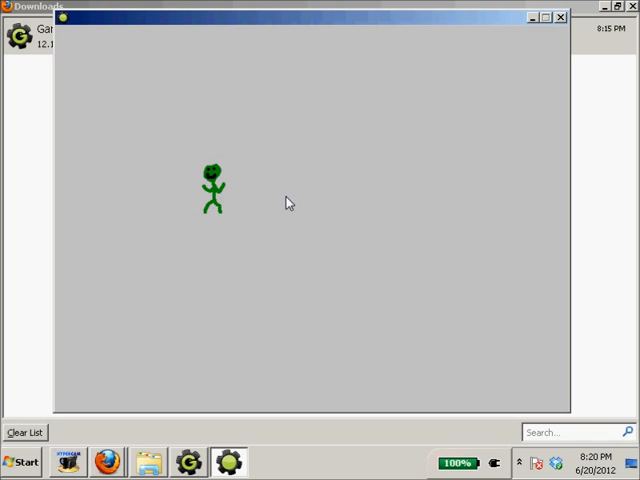
key(Right)
key(Left)
key(Up)
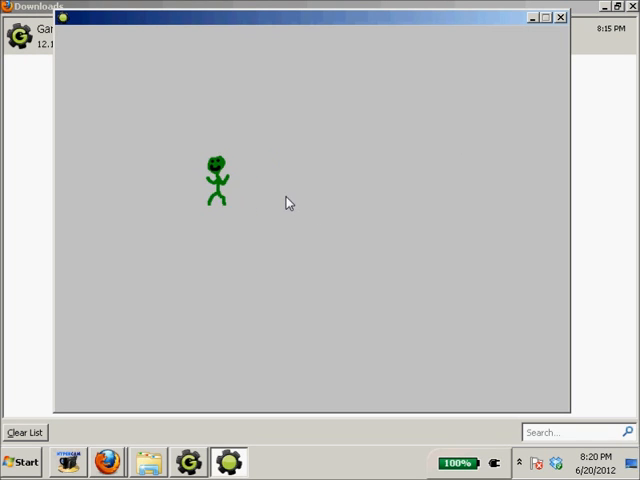
key(Right)
key(Left)
key(Up)
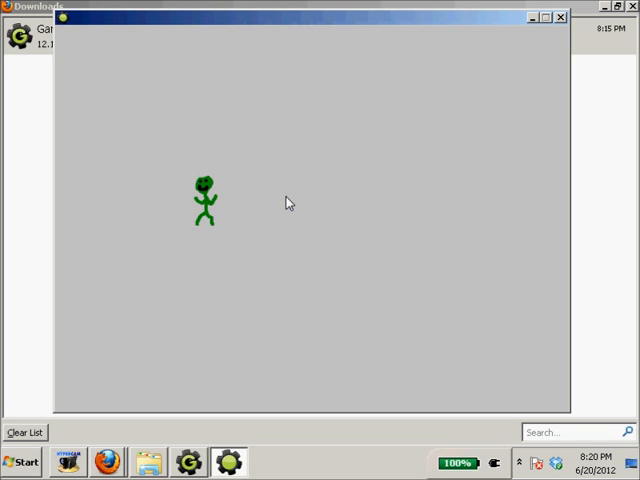
Close the running game and select the Player object again.
click(560, 19)
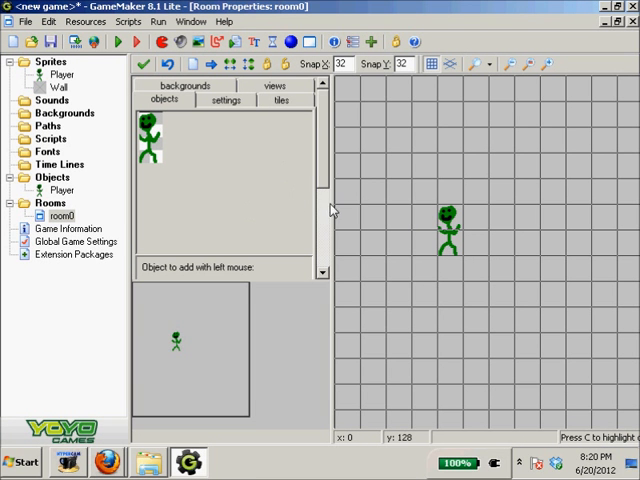
click(46, 190)
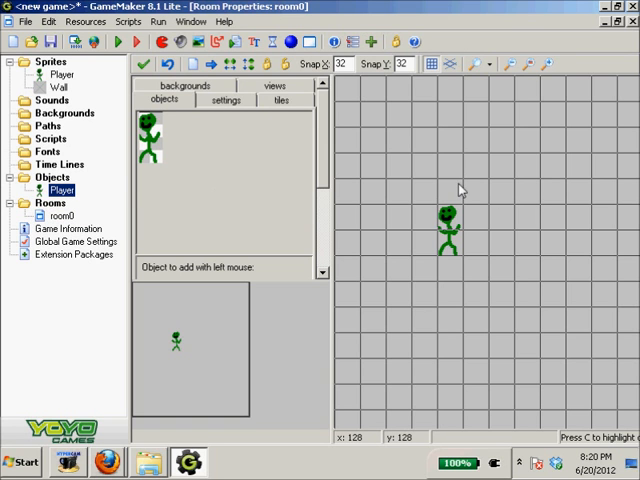
Run the game, steer the Player left, right and up with the arrow keys, then close the test run.
click(122, 41)
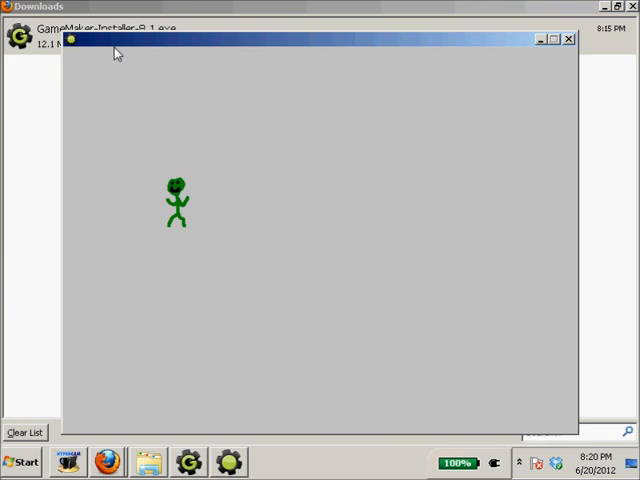
key(Left)
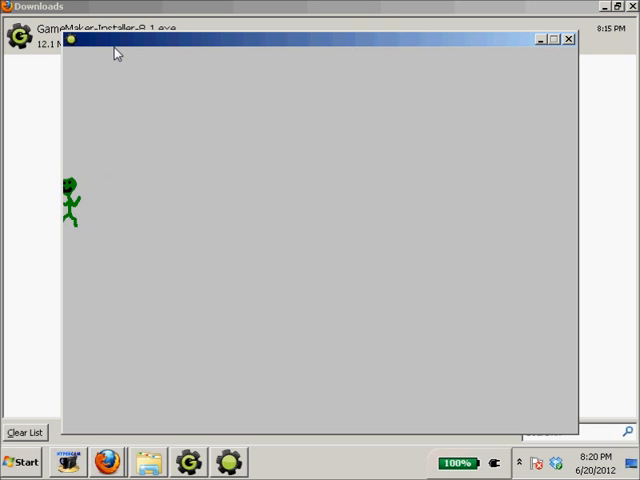
key(Right)
key(Left)
key(Right)
key(Up)
drag(116, 54, 114, 38)
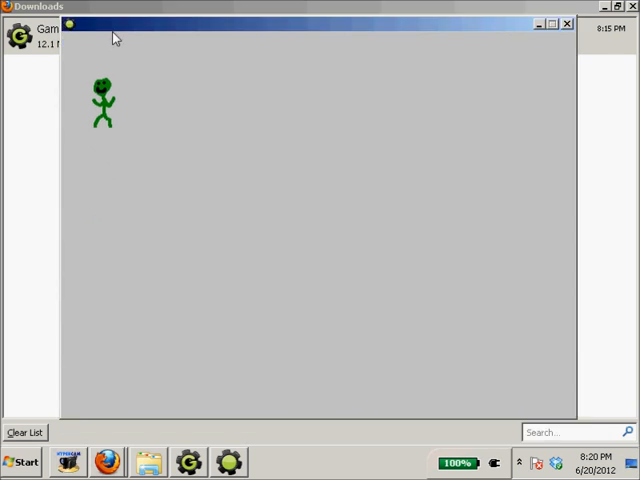
click(566, 24)
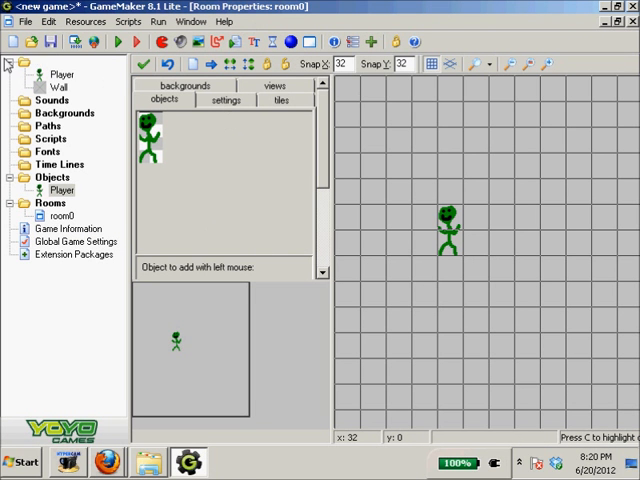
Create a new solid object named Wall using the Wall sprite and confirm it.
click(292, 43)
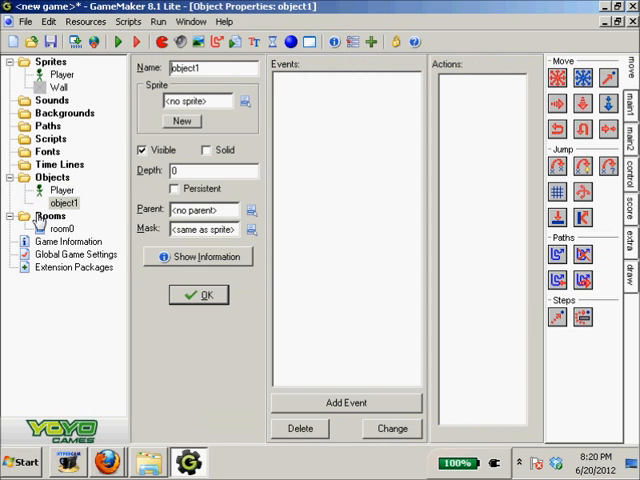
text(W)
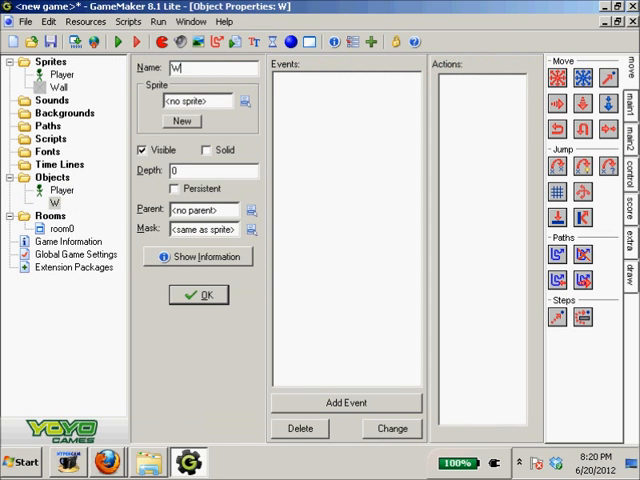
text(all)
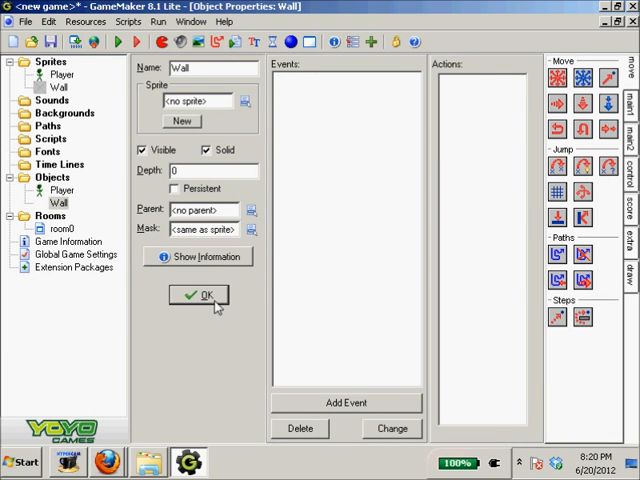
click(250, 102)
click(283, 140)
click(186, 301)
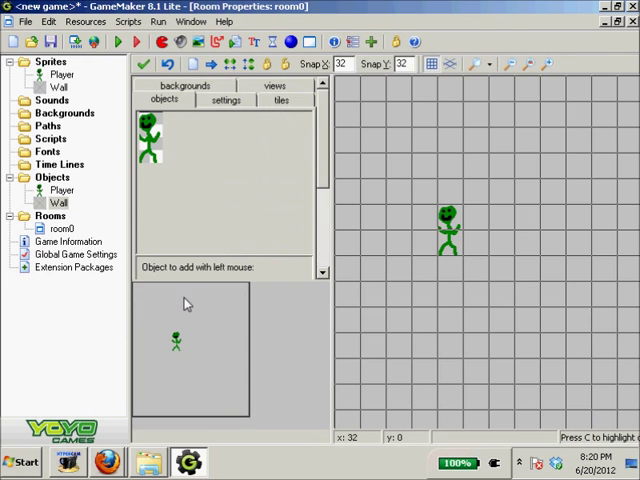
Add a collision event with Wall to the Player object.
double_click(60, 192)
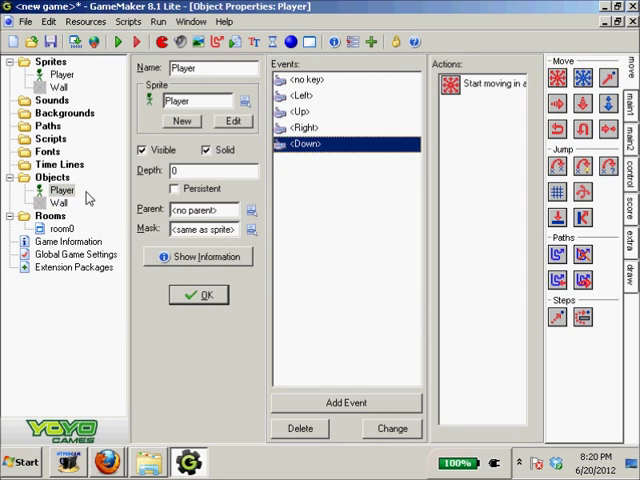
click(350, 402)
click(289, 252)
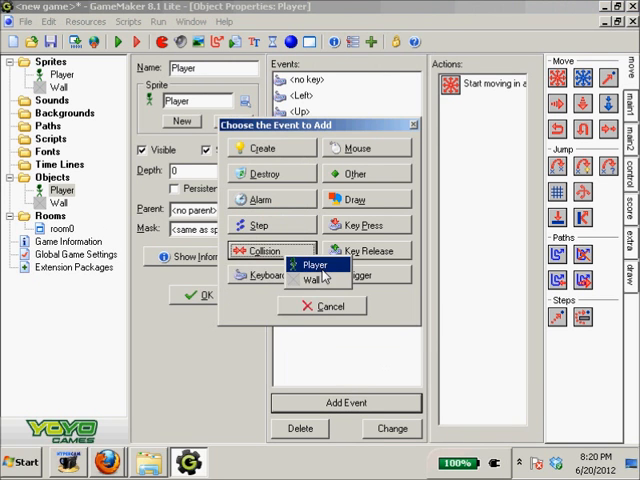
click(324, 283)
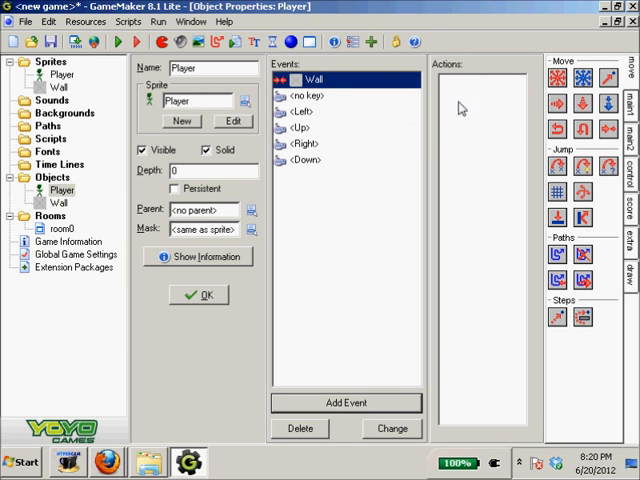
Review Player's no-key, Left and Up key events, then return to the Wall collision event.
click(306, 97)
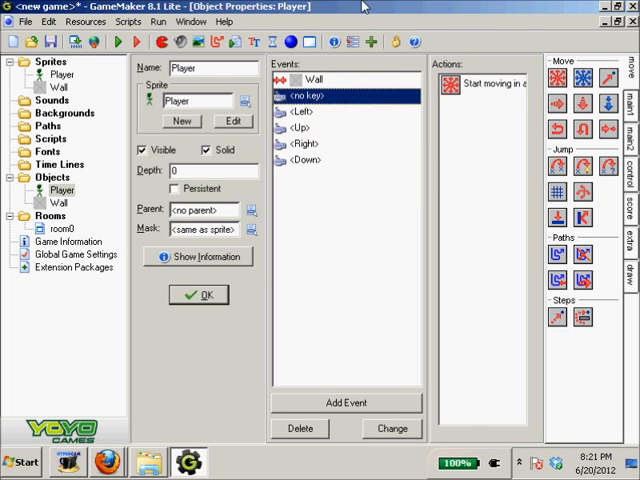
click(310, 112)
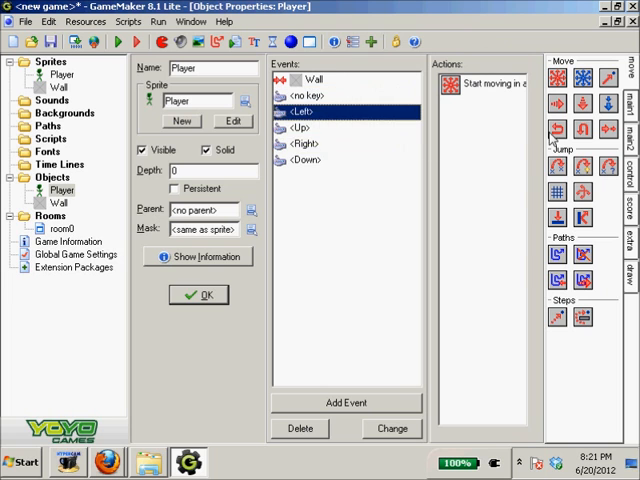
click(302, 130)
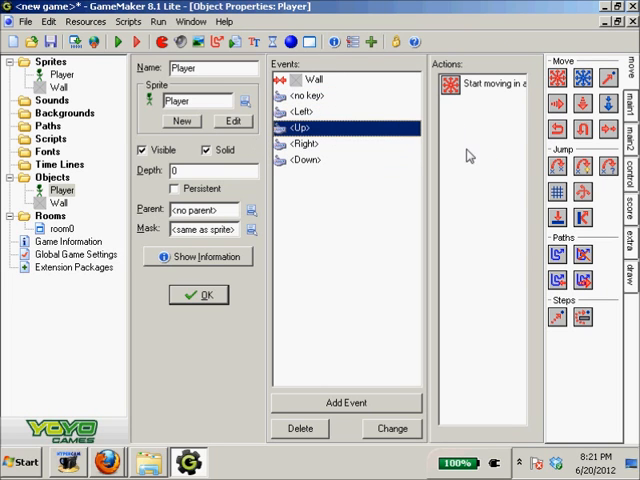
click(305, 80)
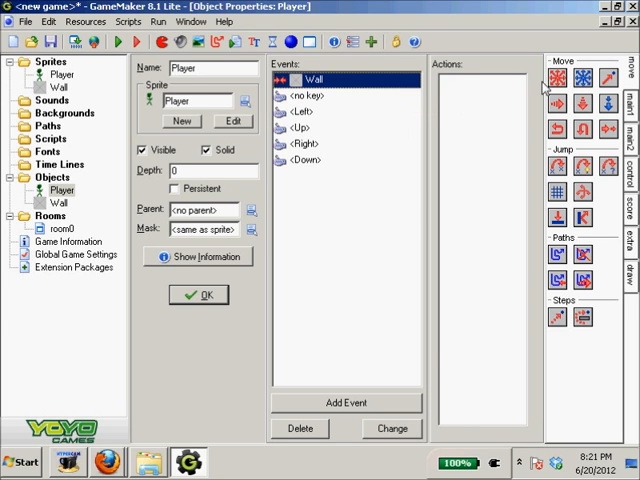
Give the Wall collision a Move Fixed action set to stop, confirm it, and reopen room0.
drag(557, 80, 480, 85)
click(305, 221)
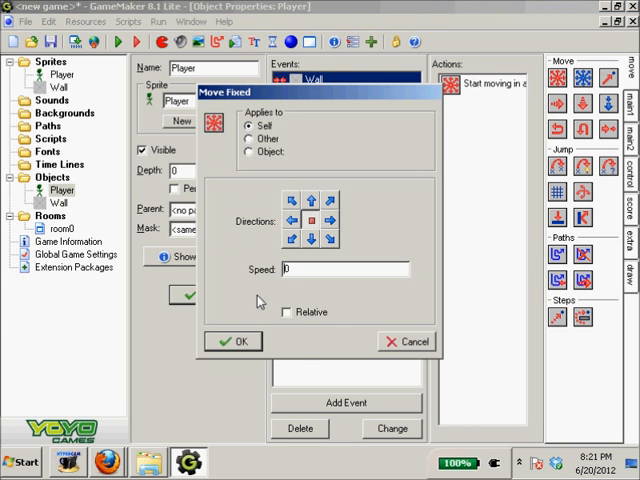
click(240, 341)
double_click(66, 228)
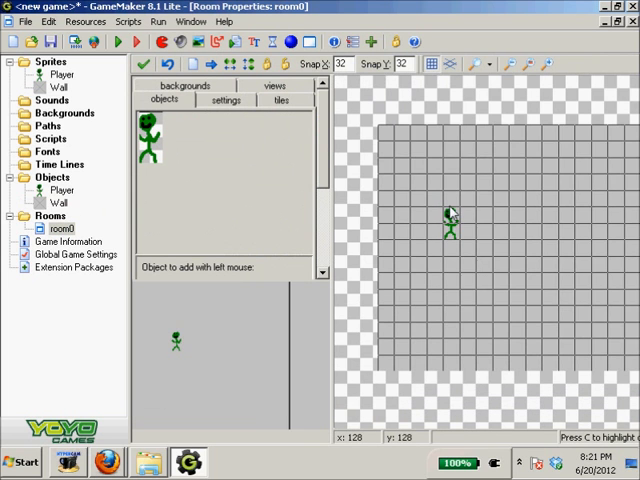
Place an extra Player instance by mistake and delete it again.
drag(478, 288, 466, 292)
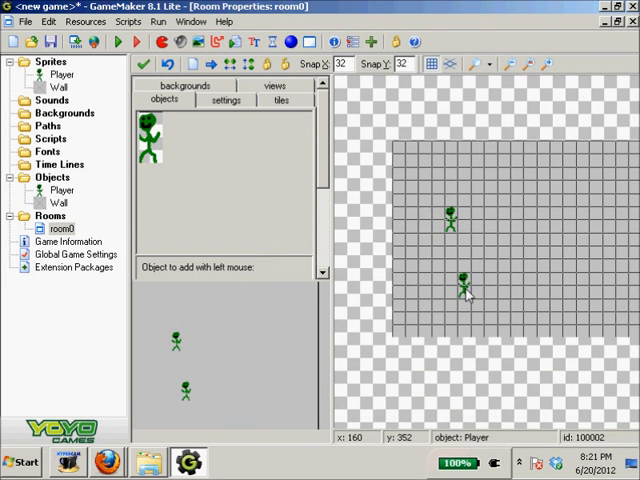
right_click(466, 290)
click(490, 134)
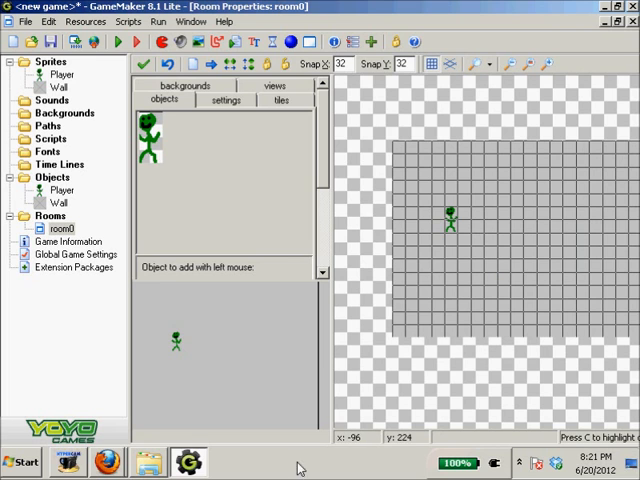
scroll(504, 240, down, 1)
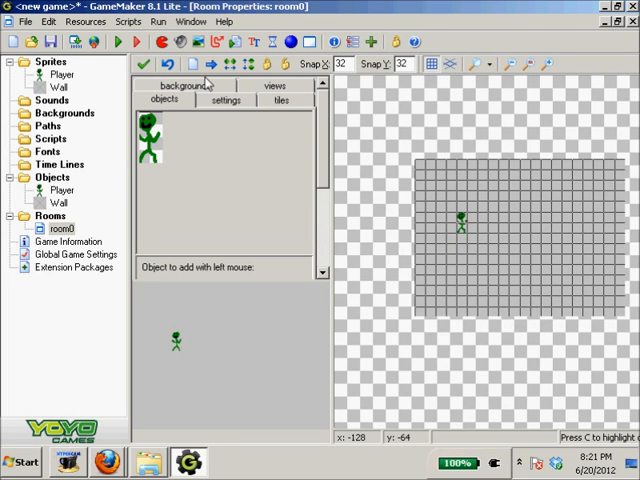
Choose Wall as the object to place and drop a Wall block near the room's top edge.
click(165, 124)
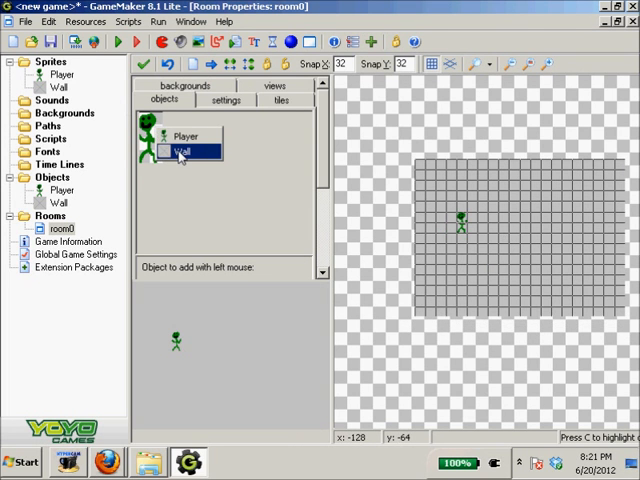
click(181, 152)
click(423, 180)
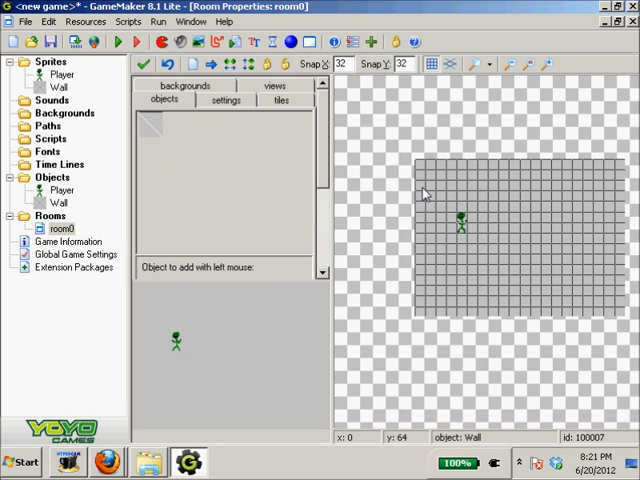
click(152, 126)
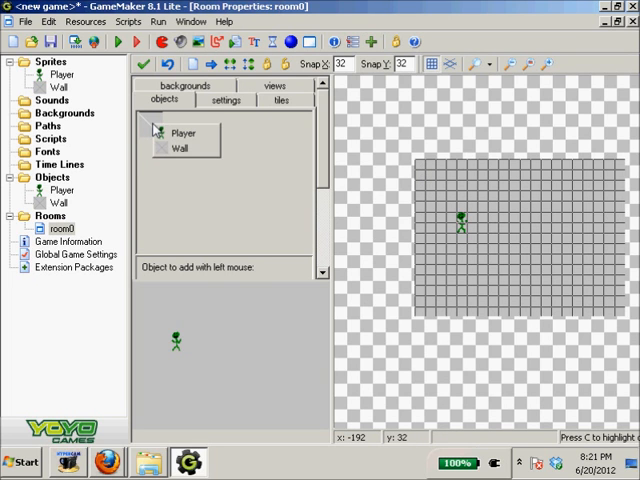
click(155, 130)
click(452, 180)
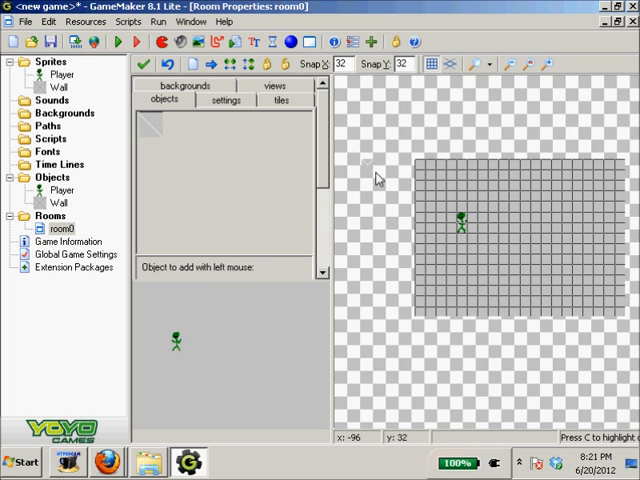
right_click(366, 166)
click(385, 172)
scroll(500, 192, up, 2)
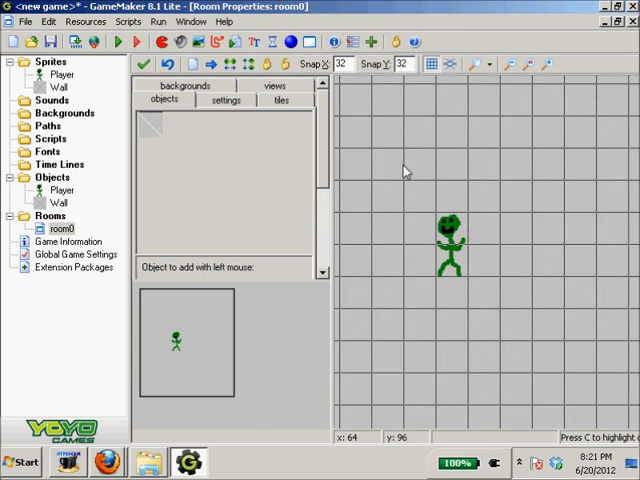
scroll(403, 171, down, 1)
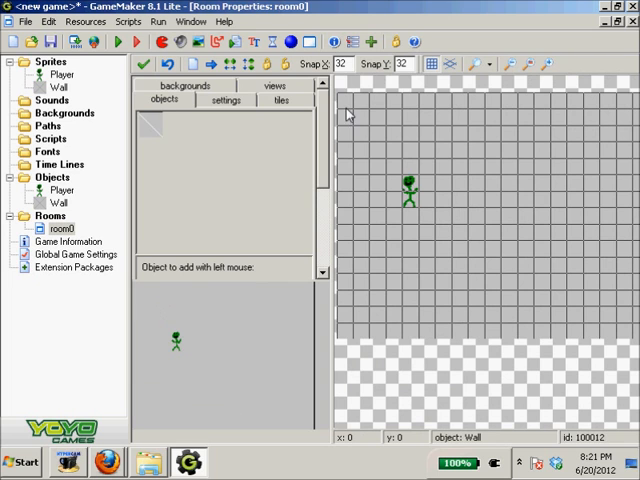
Place a Wall in the room's top-left cell and return from the test run with Escape.
click(152, 126)
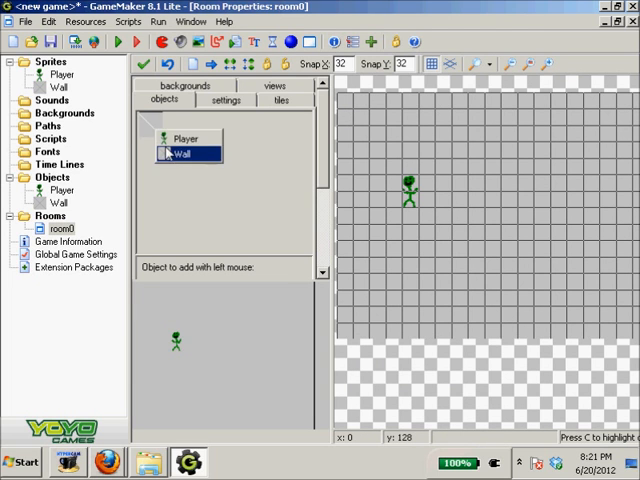
click(164, 153)
click(347, 107)
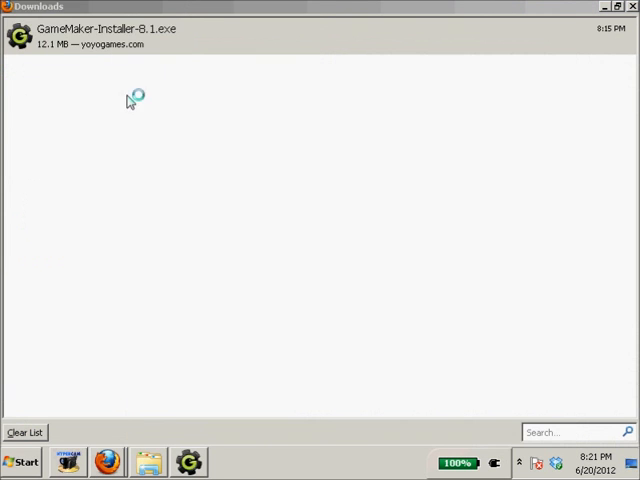
key(Escape)
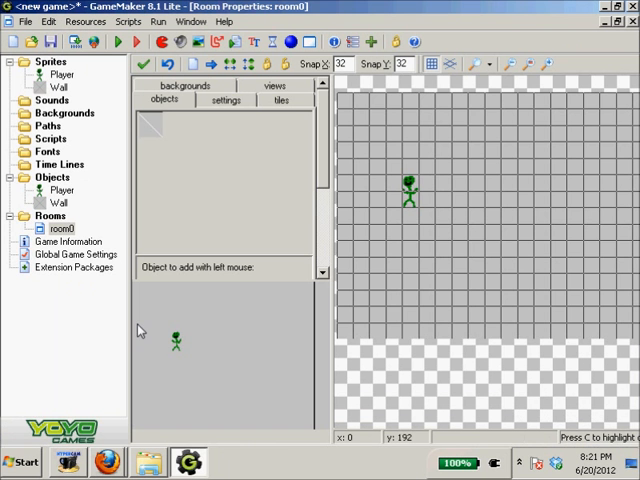
scroll(400, 216, down, 1)
scroll(619, 210, down, 1)
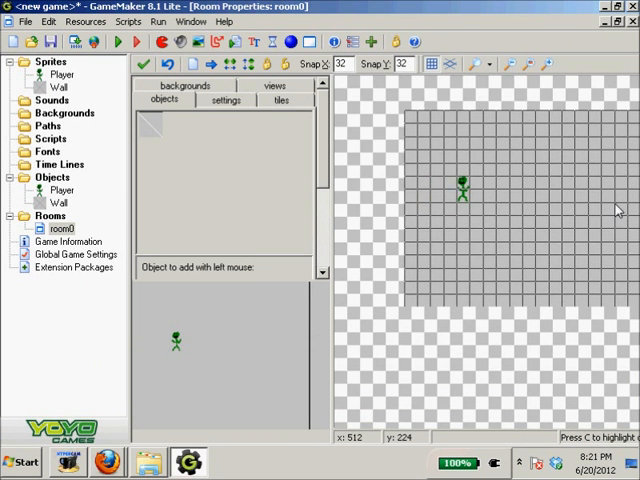
scroll(543, 214, up, 1)
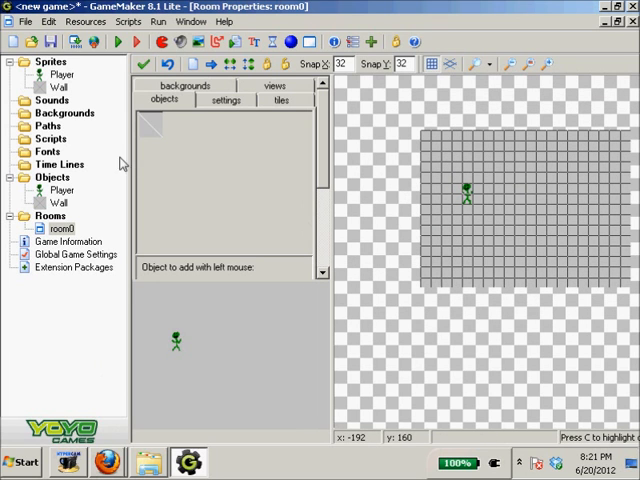
Delete the stray wall instance outside the room and reopen the object picker.
right_click(365, 173)
click(393, 181)
click(153, 139)
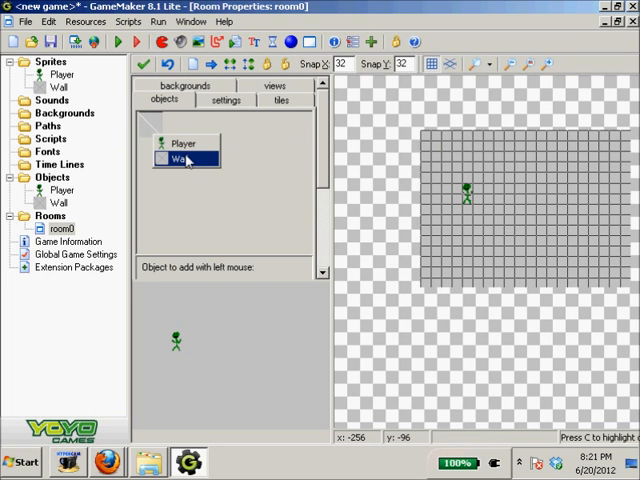
Open and close the Wall object's properties, then pick the Wall sprite in the resource tree.
double_click(52, 203)
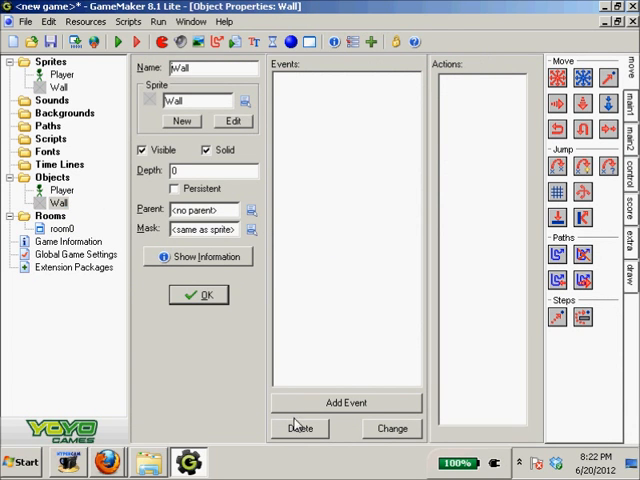
click(190, 293)
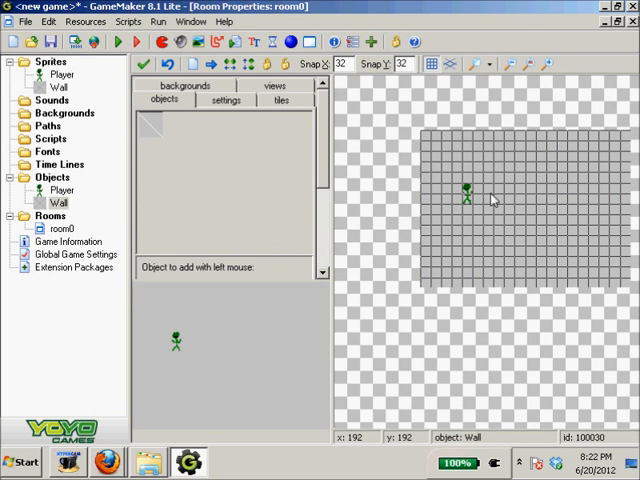
click(50, 89)
Open the Wall sprite's single image in the image editor.
double_click(55, 88)
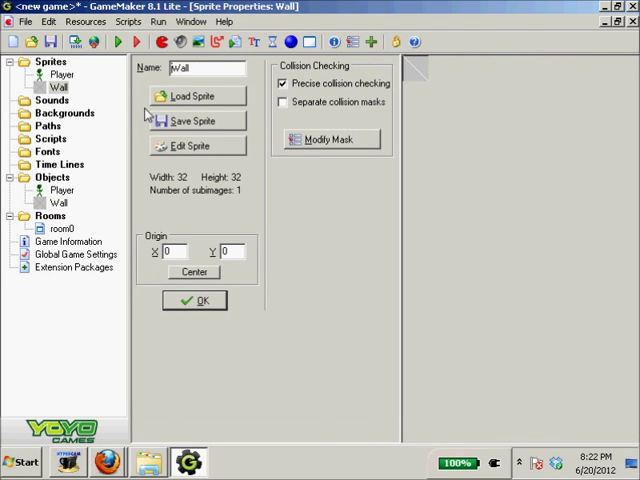
click(204, 146)
double_click(194, 59)
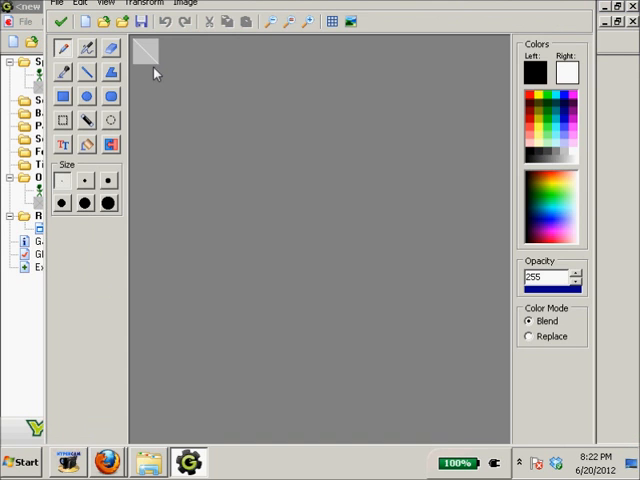
scroll(155, 73, up, 2)
scroll(143, 63, up, 1)
scroll(210, 121, up, 1)
scroll(204, 120, down, 1)
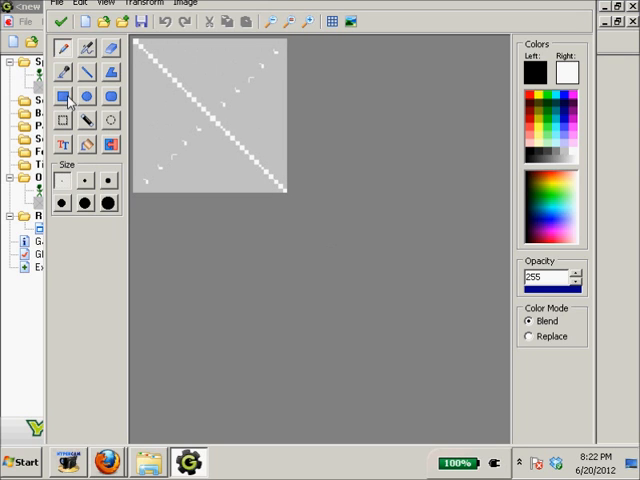
Flood-fill the four triangles black to make a white X on black, and confirm both editors.
click(86, 143)
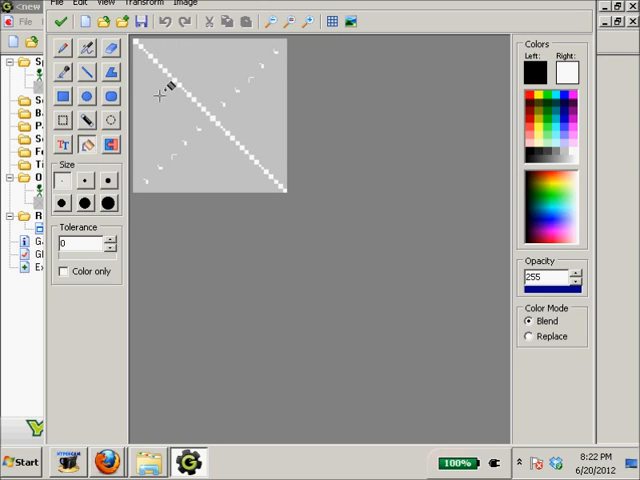
click(165, 92)
click(210, 70)
click(272, 105)
click(210, 152)
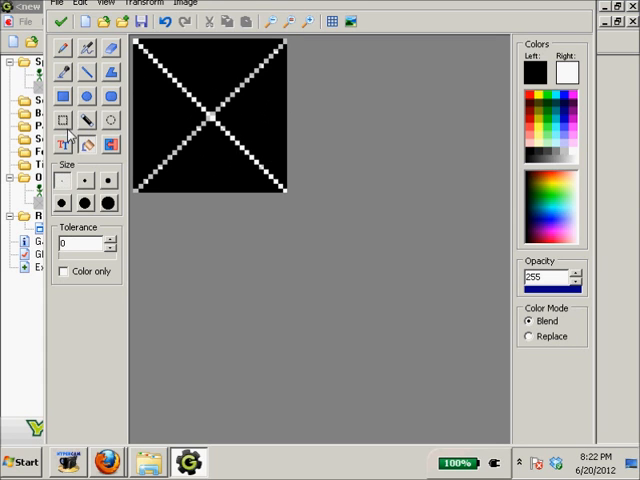
click(61, 21)
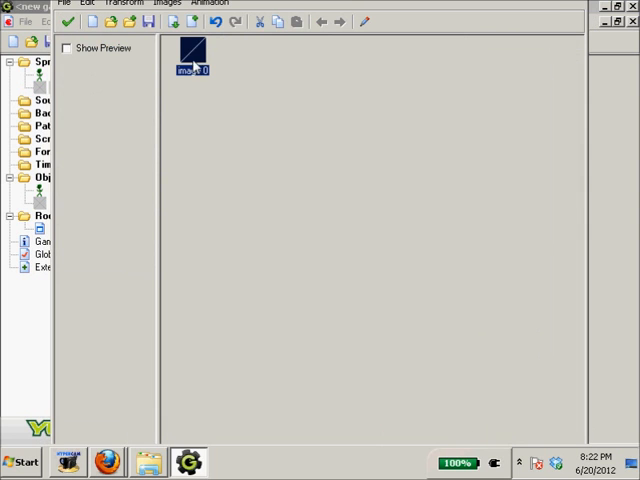
click(67, 22)
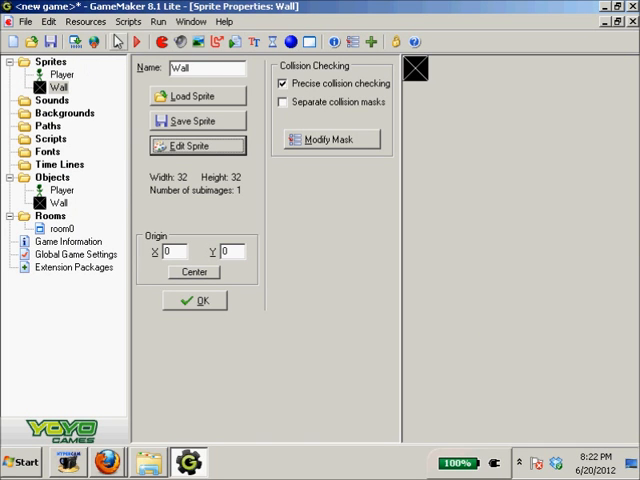
Reopen room0 and delete all the scattered Wall instances.
double_click(62, 229)
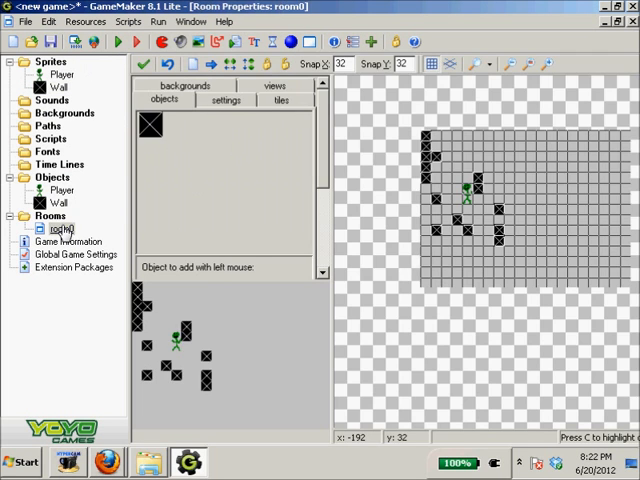
right_click(410, 121)
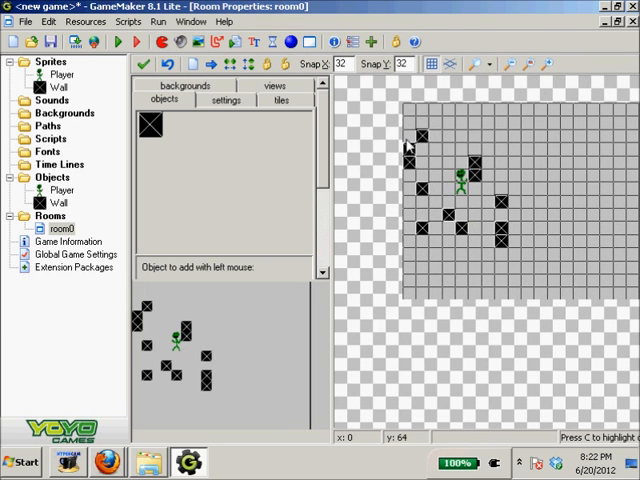
right_click(421, 140)
right_click(422, 188)
right_click(422, 227)
right_click(448, 214)
right_click(461, 227)
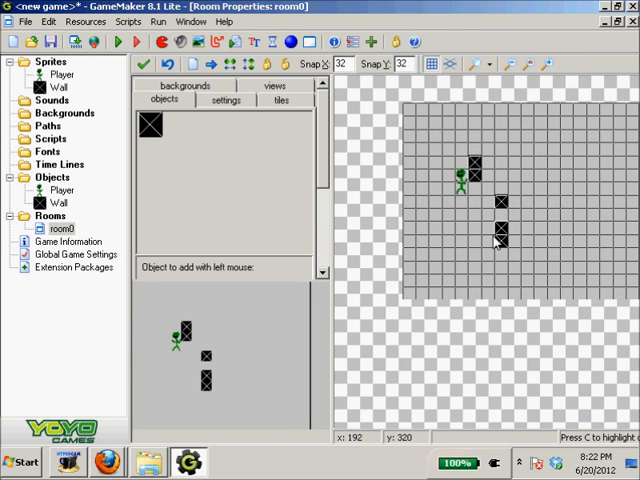
right_click(501, 240)
right_click(501, 228)
right_click(501, 202)
right_click(475, 176)
right_click(475, 163)
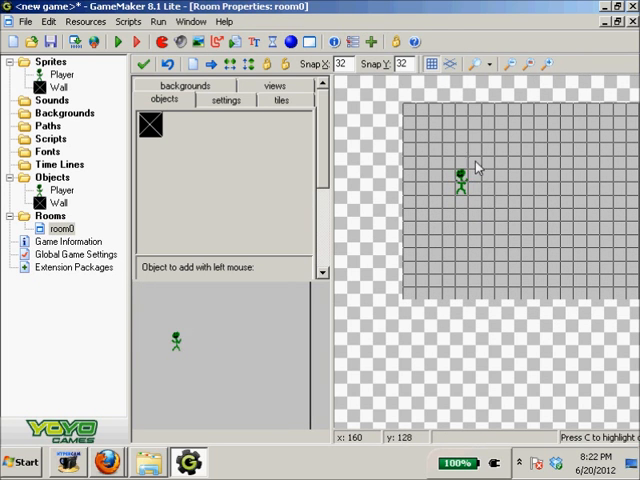
Lay Wall blocks along the room's edges, fixing off-grid and stray walls in the bottom row.
click(410, 115)
mouse_move(410, 121)
mouse_down()
mouse_move(413, 300)
mouse_move(524, 296)
mouse_up()
right_click(507, 281)
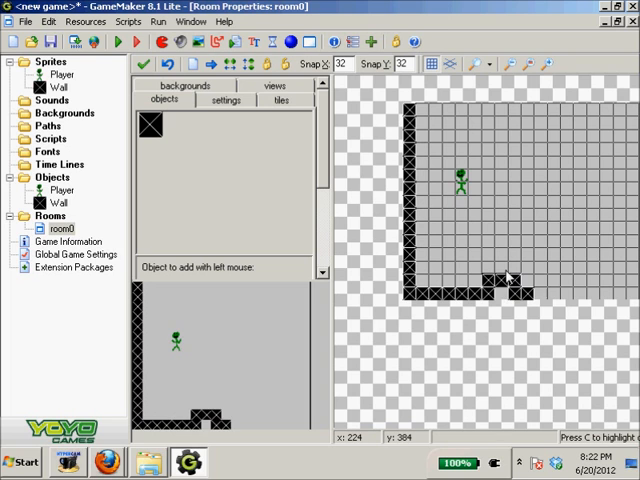
click(508, 290)
click(506, 296)
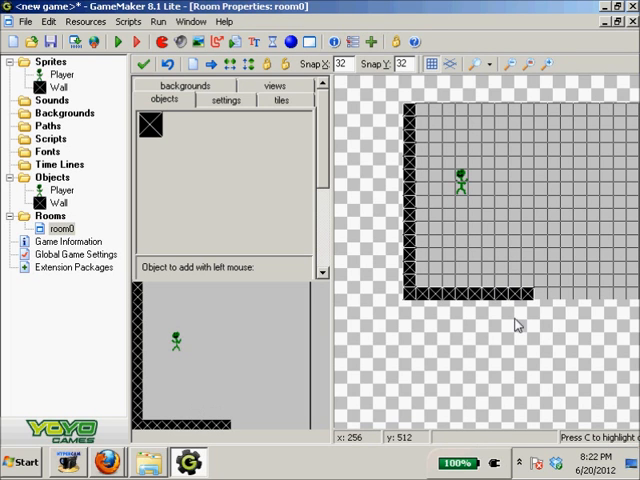
scroll(493, 257, down, 1)
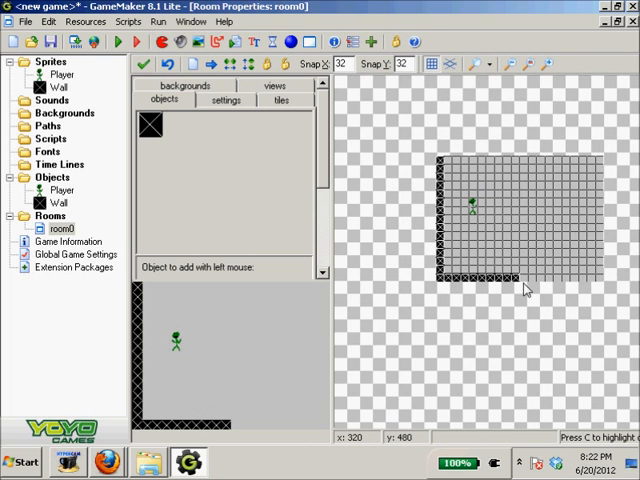
mouse_move(527, 283)
mouse_down()
mouse_move(567, 290)
mouse_move(600, 285)
mouse_move(600, 168)
mouse_move(570, 161)
mouse_move(453, 162)
mouse_up()
right_click(576, 290)
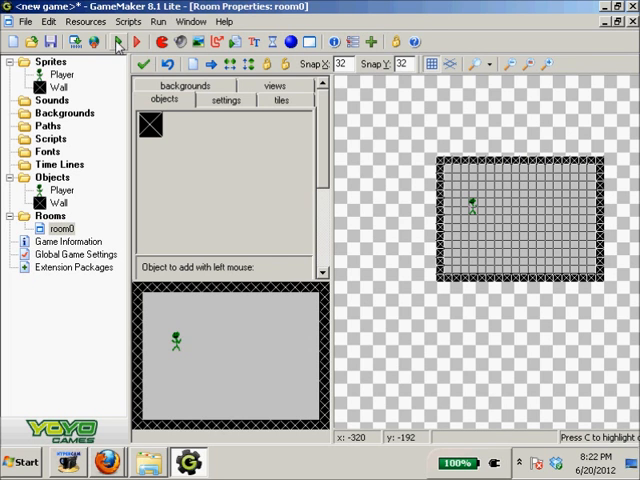
Steer the Player with the arrow keys against the top, left and bottom walls, confirming it stops.
key(Right)
key(Up)
key(Left)
key(Down)
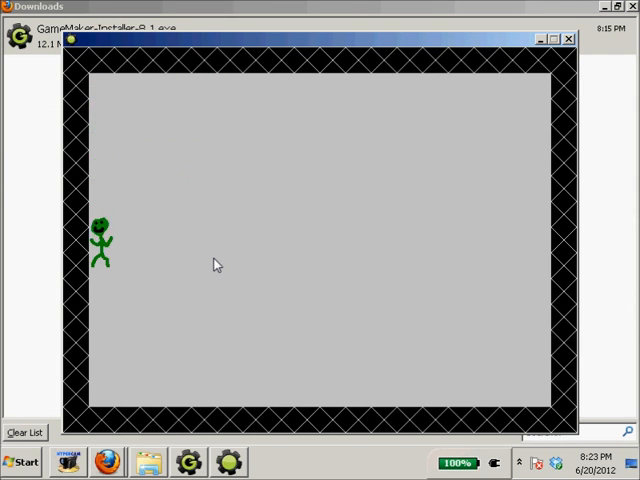
key(Right)
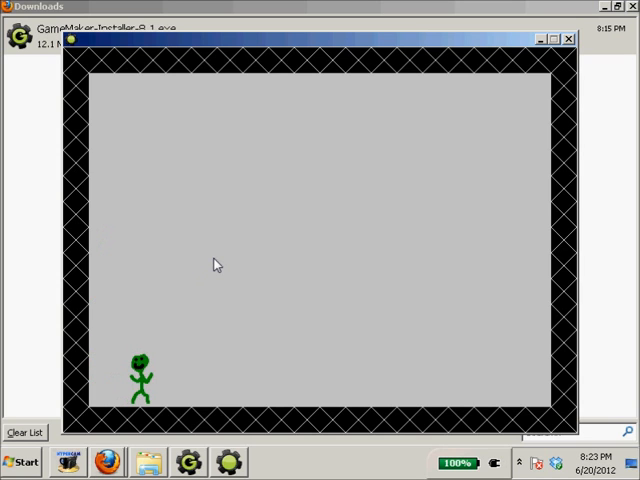
key(Up)
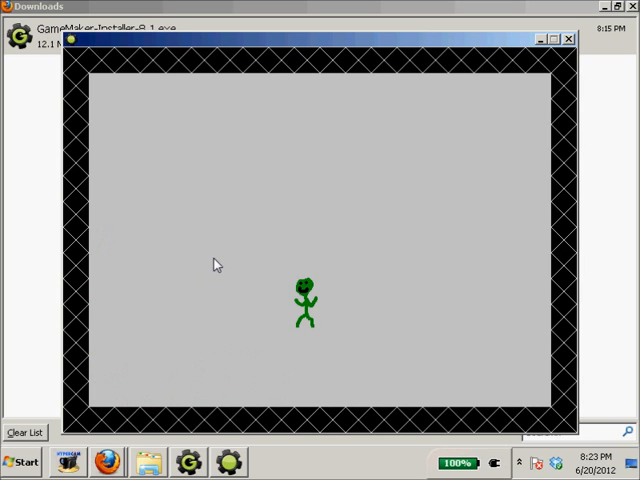
key(Down)
key(Up)
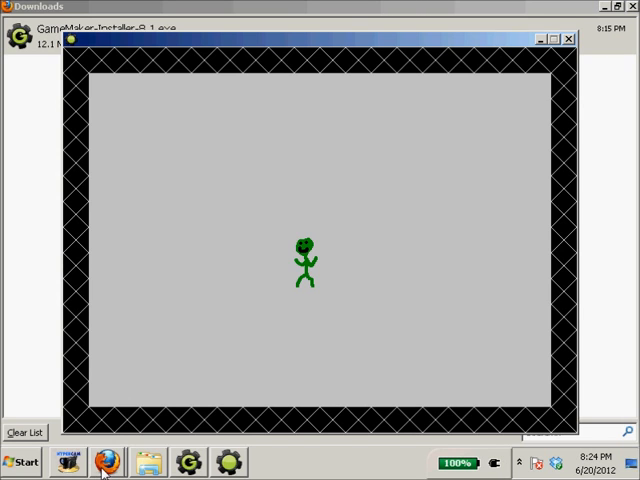
Keep moving the Player around inside the walled room in all four directions.
key(Left)
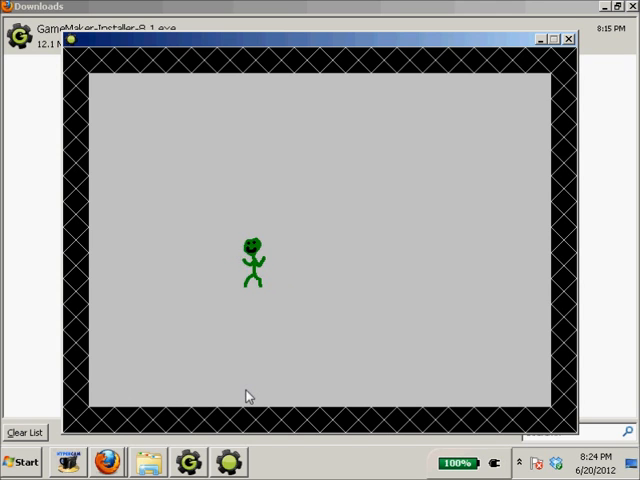
key(Up)
key(Left)
key(Up)
key(Left)
key(Down)
key(Right)
key(Left)
key(Right)
key(Up)
key(Left)
key(Down)
key(Left)
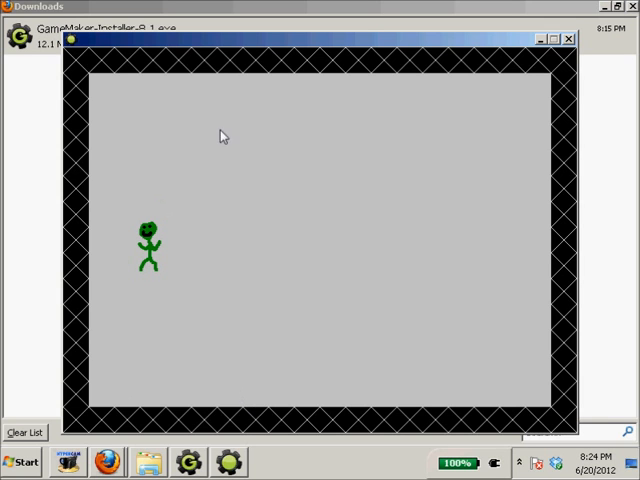
click(62, 466)
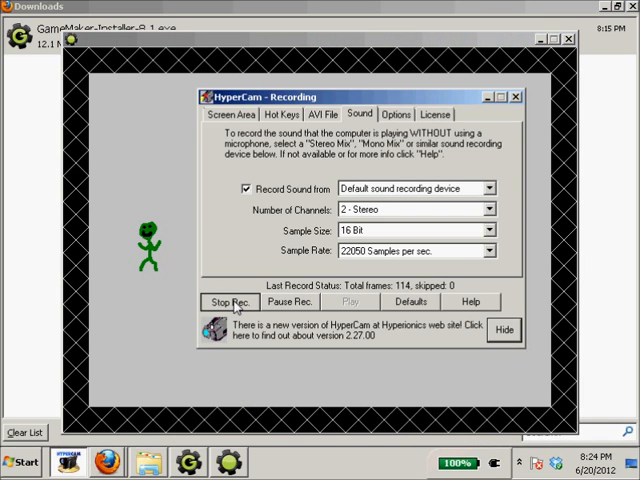